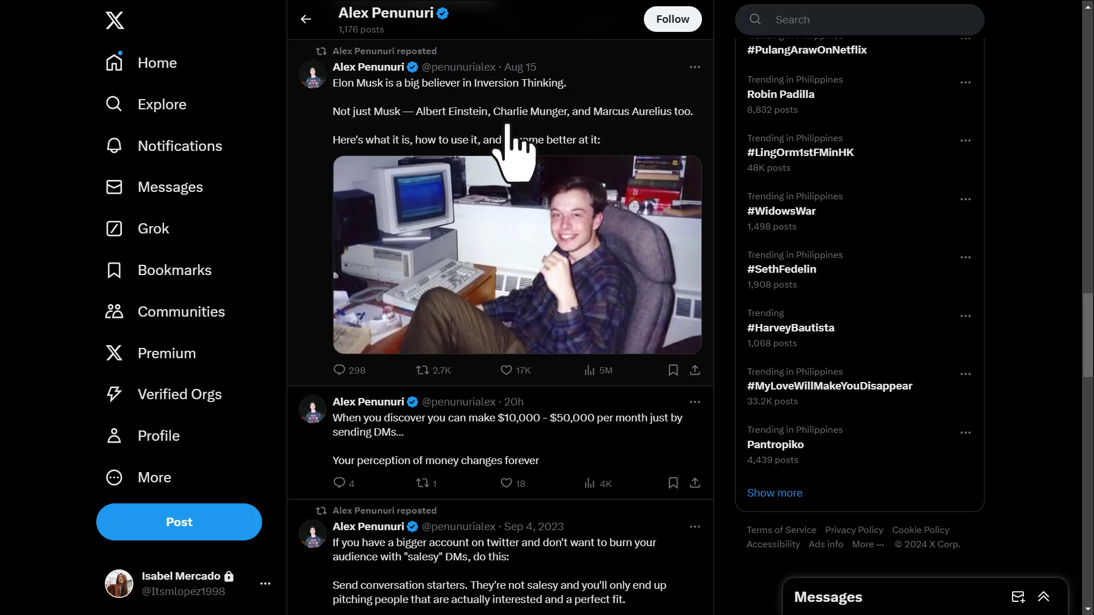
Step: Copy the Inversion Thinking post's link and select its page URL in the address bar
click(694, 370)
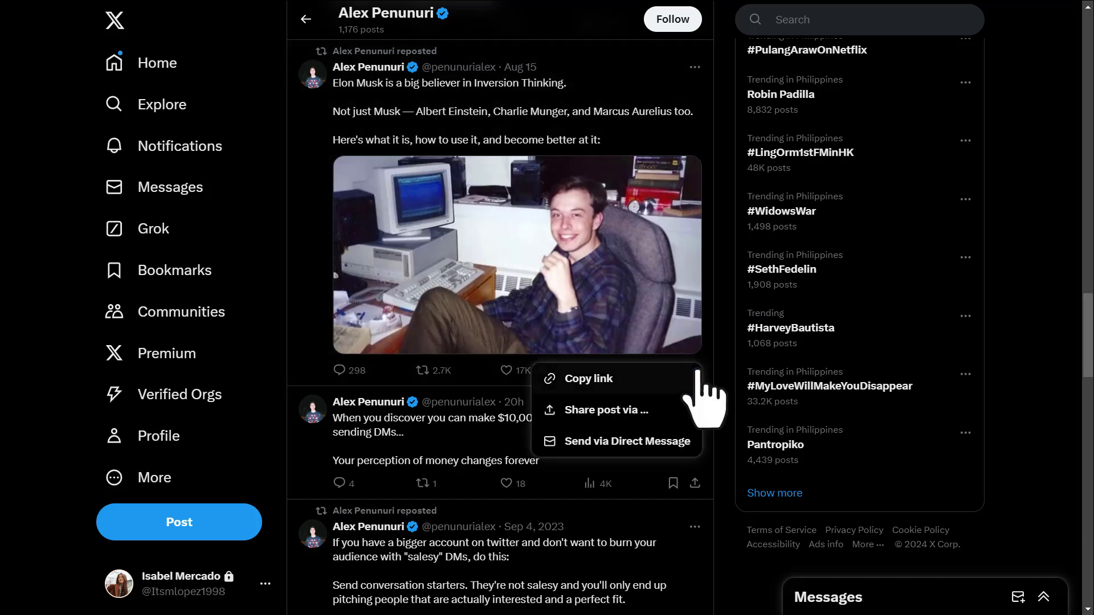
click(587, 379)
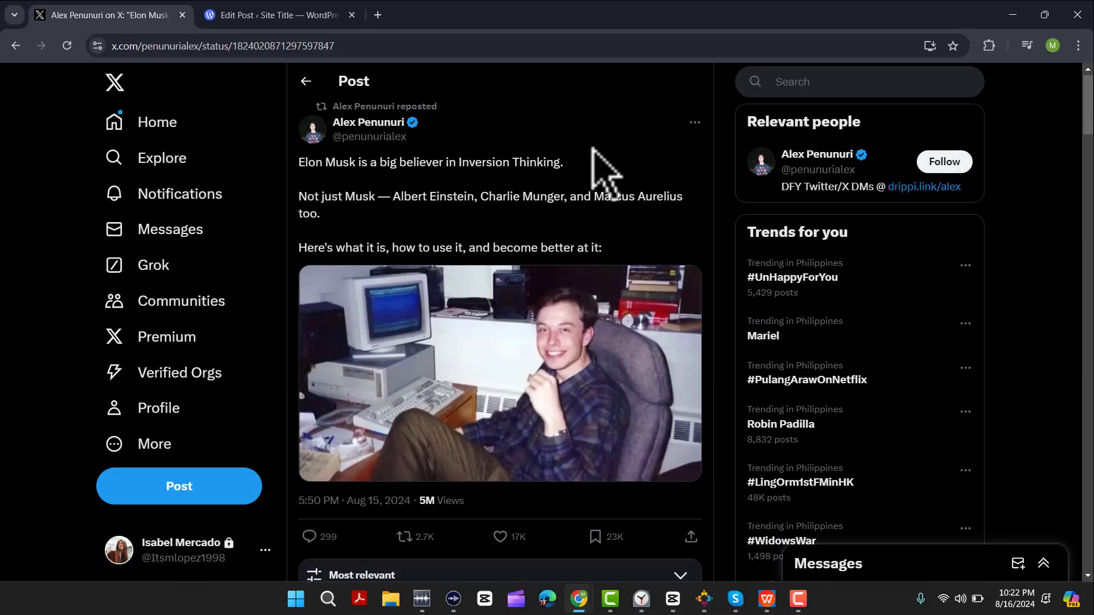
click(393, 46)
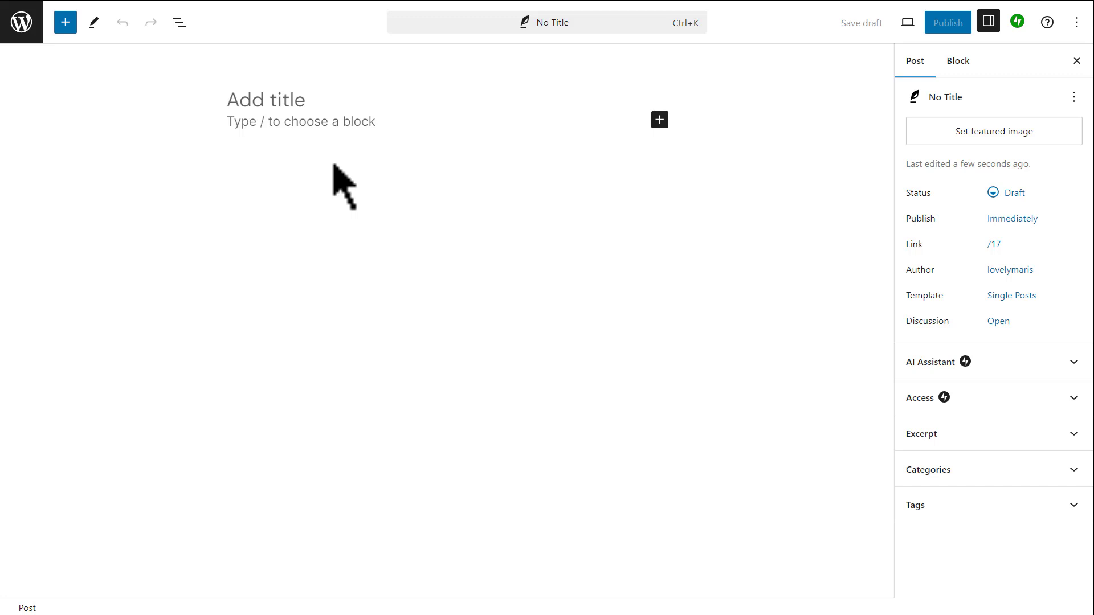
Step: Paste the tweet link as an embed, then delete that embed block
key(ctrl+v)
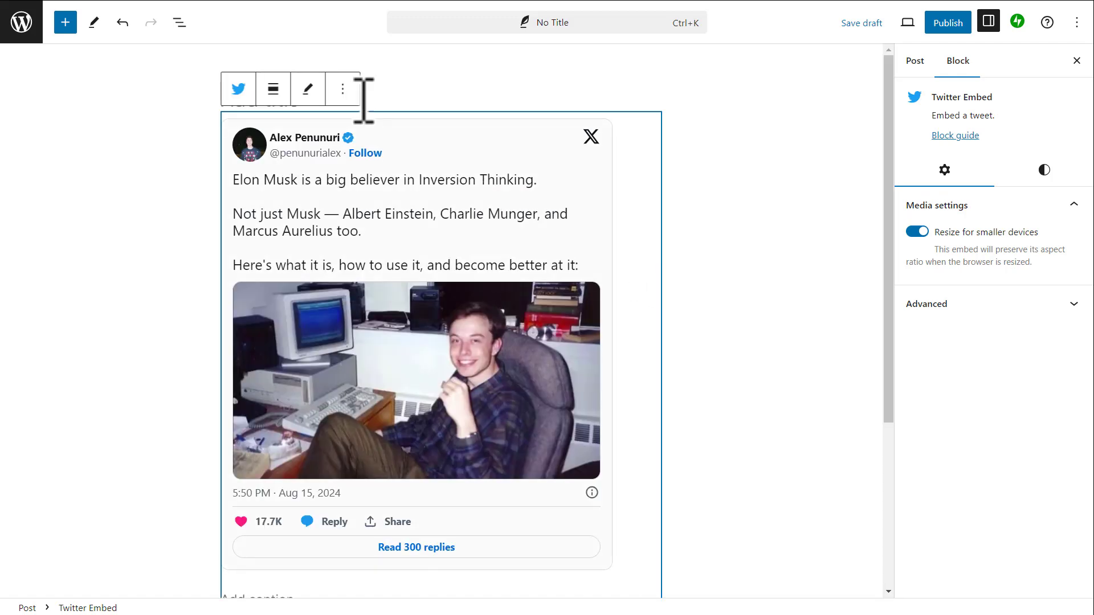
click(343, 88)
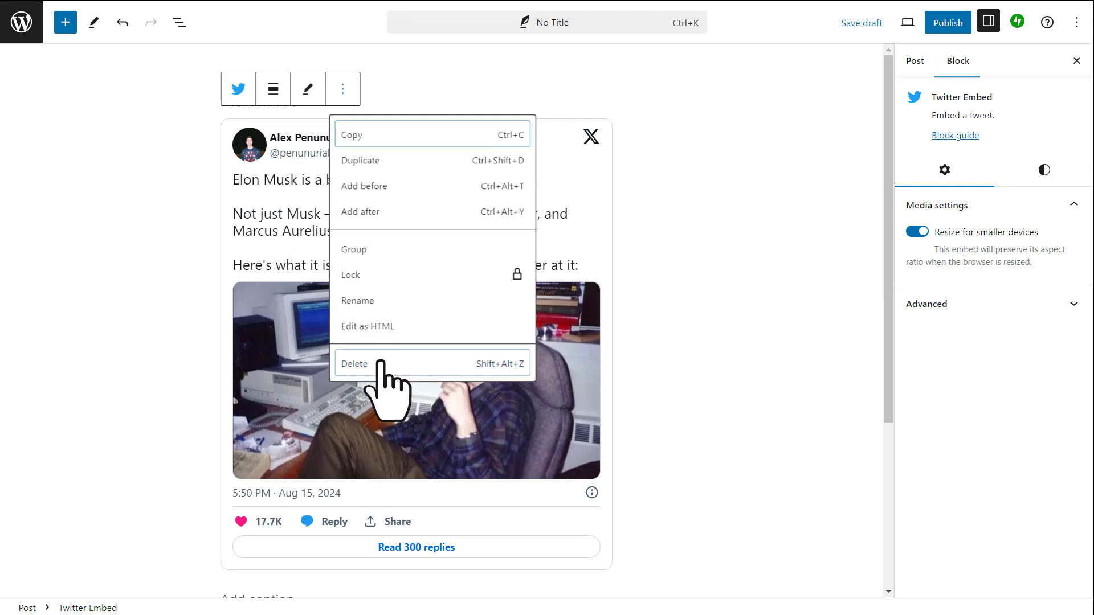
click(378, 362)
Step: Type 'This is Elon Musk...' and embed the tweet link in a new block below
text(This is El)
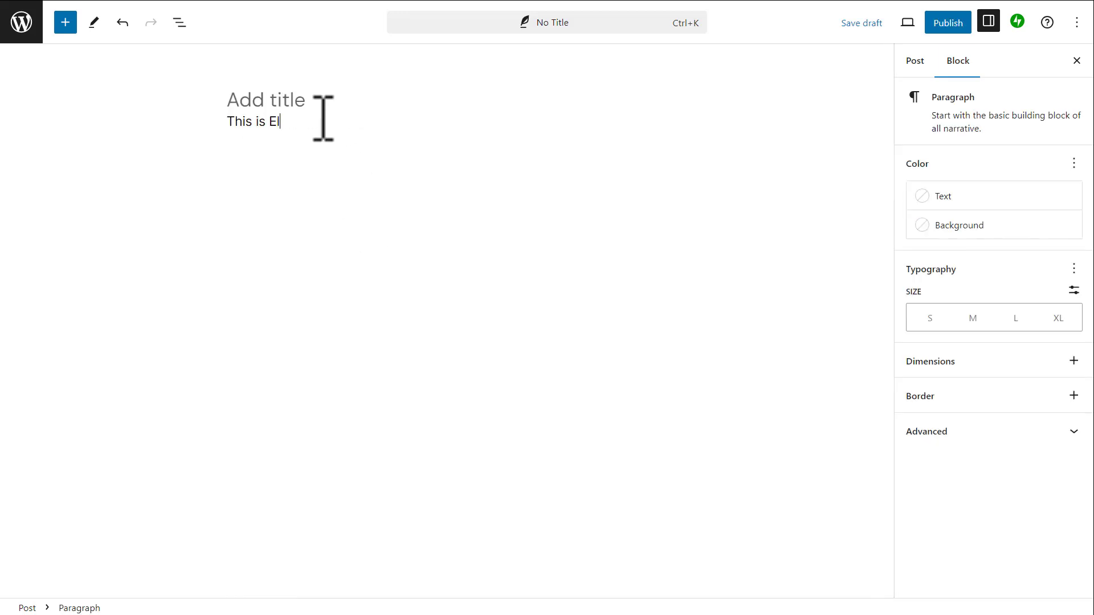
text(on Musk.....)
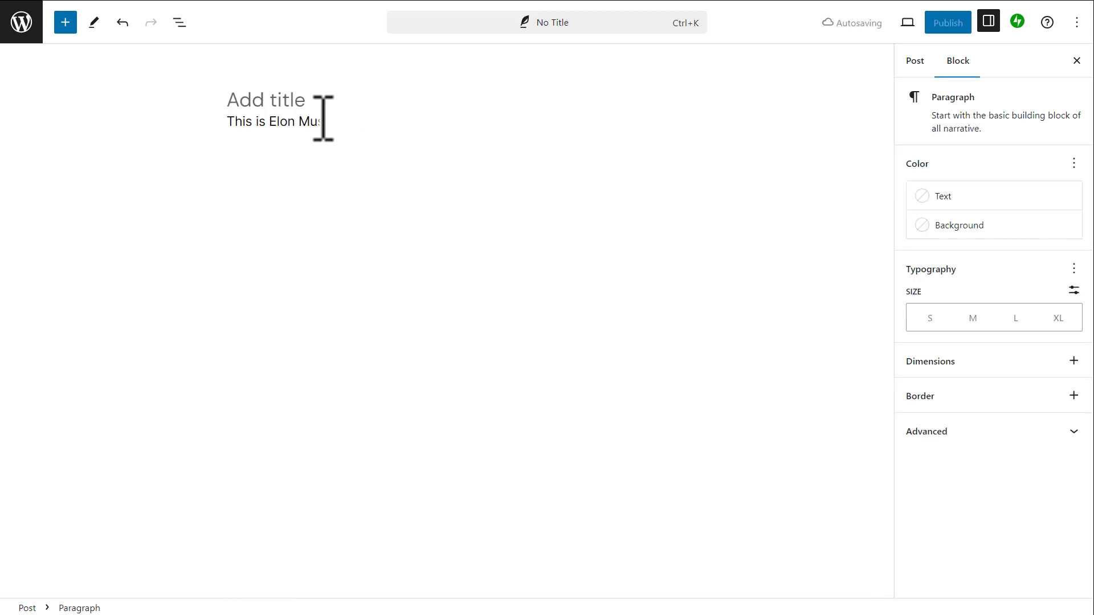
key(BackSpace)
key(BackSpace)
key(Return)
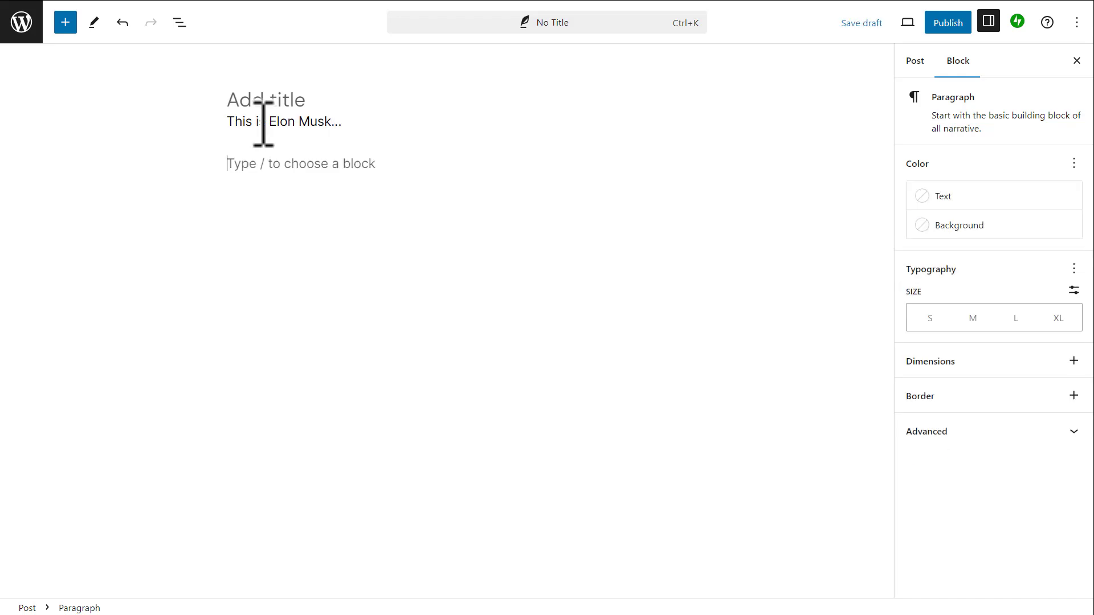
key(ctrl+v)
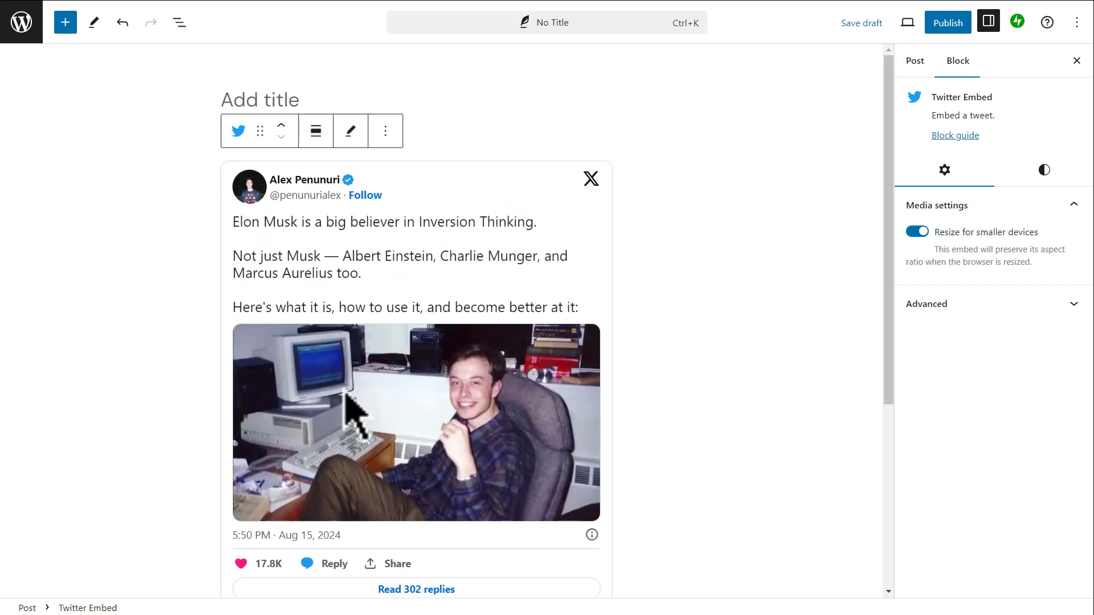
click(736, 373)
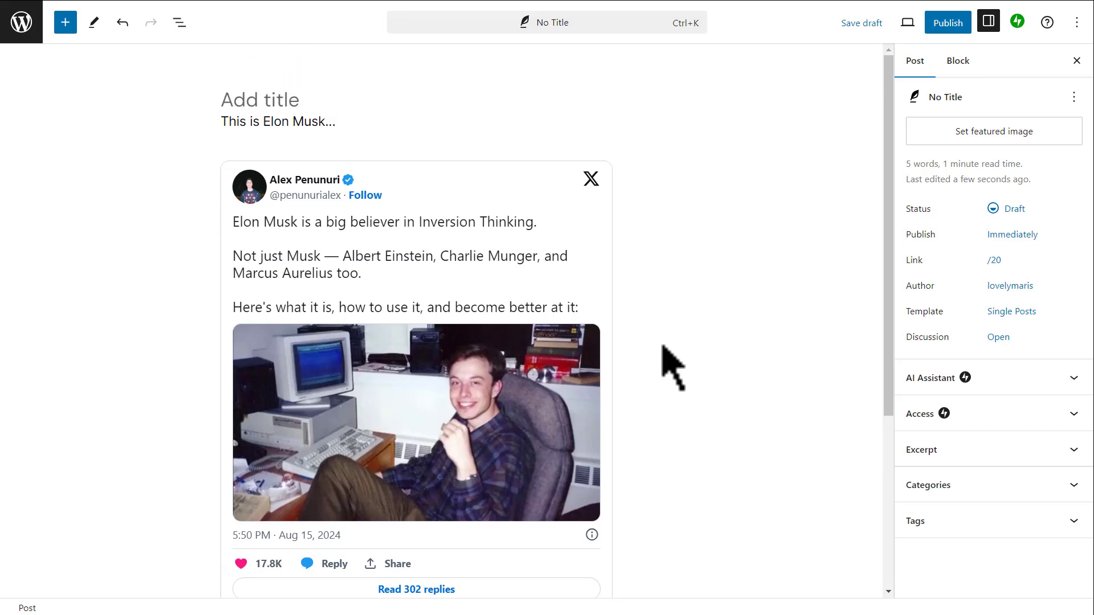
Step: Delete the tweet embed block below the intro line
click(513, 239)
click(385, 131)
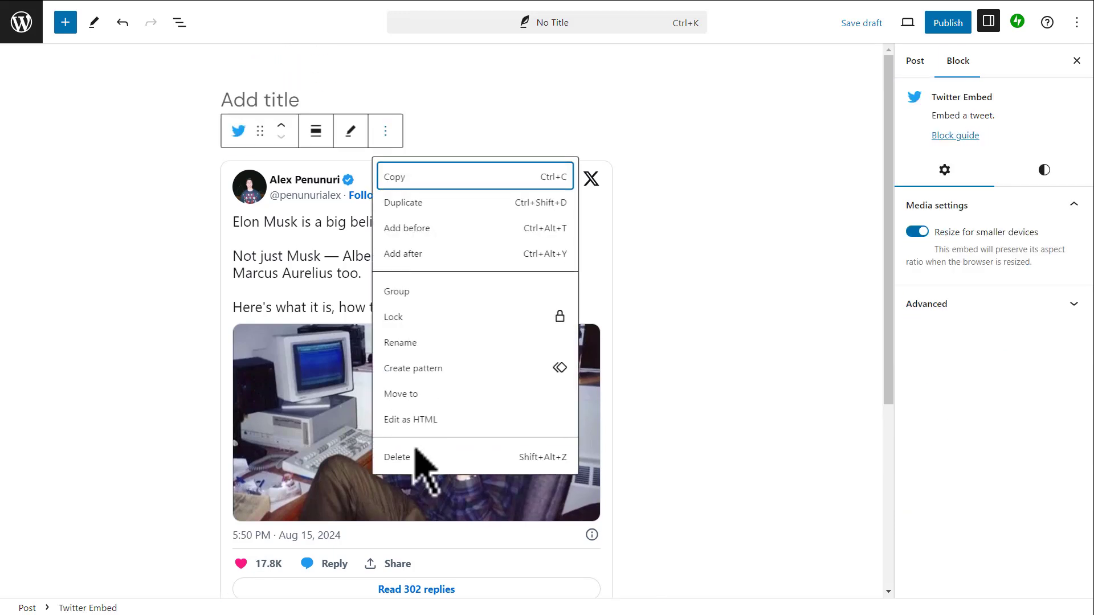
click(416, 460)
Step: Insert a Twitter Embed block via the inserter search 'twitter', then remove it empty
click(350, 162)
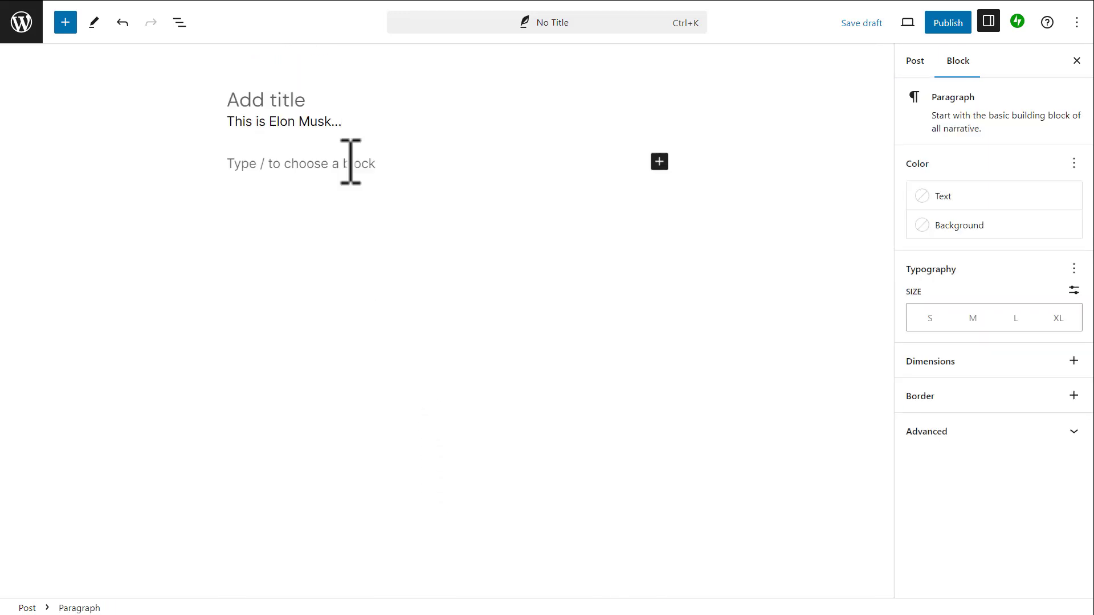
text(/tw)
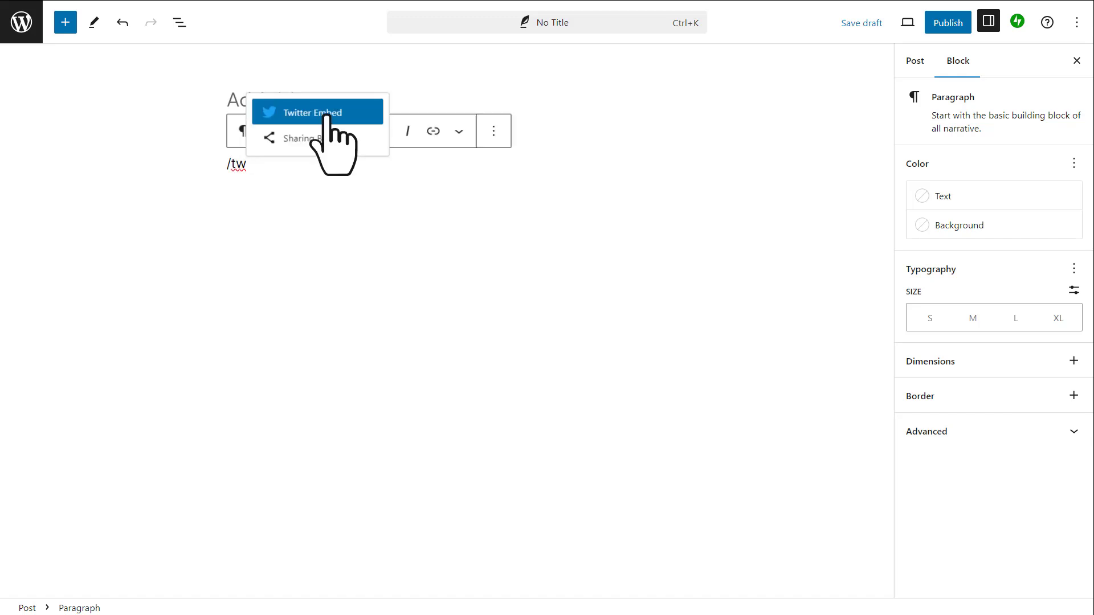
key(BackSpace)
key(BackSpace)
key(BackSpace)
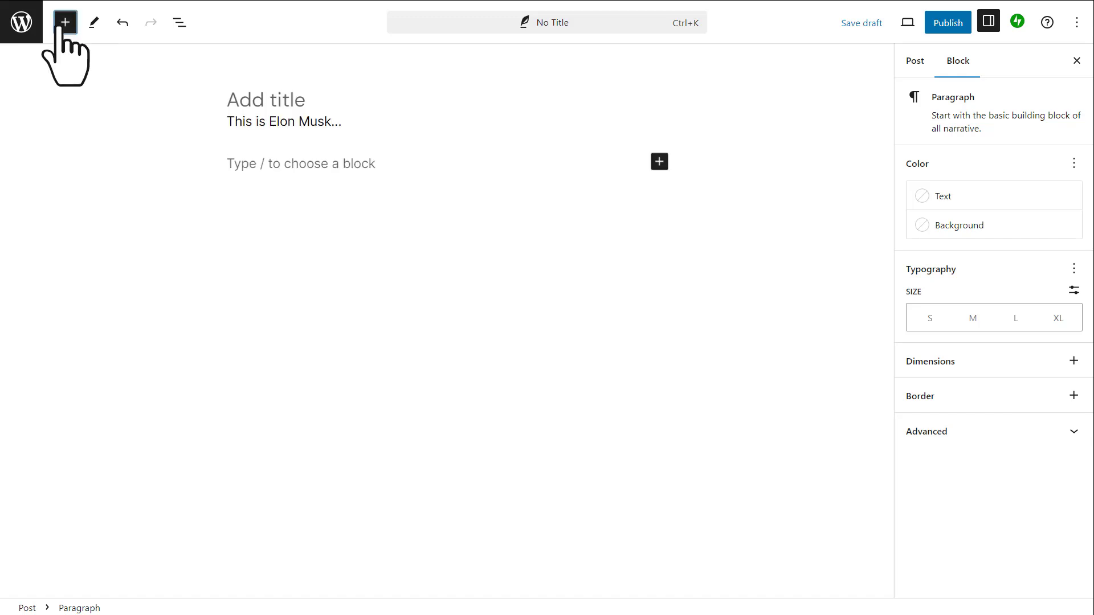
click(59, 26)
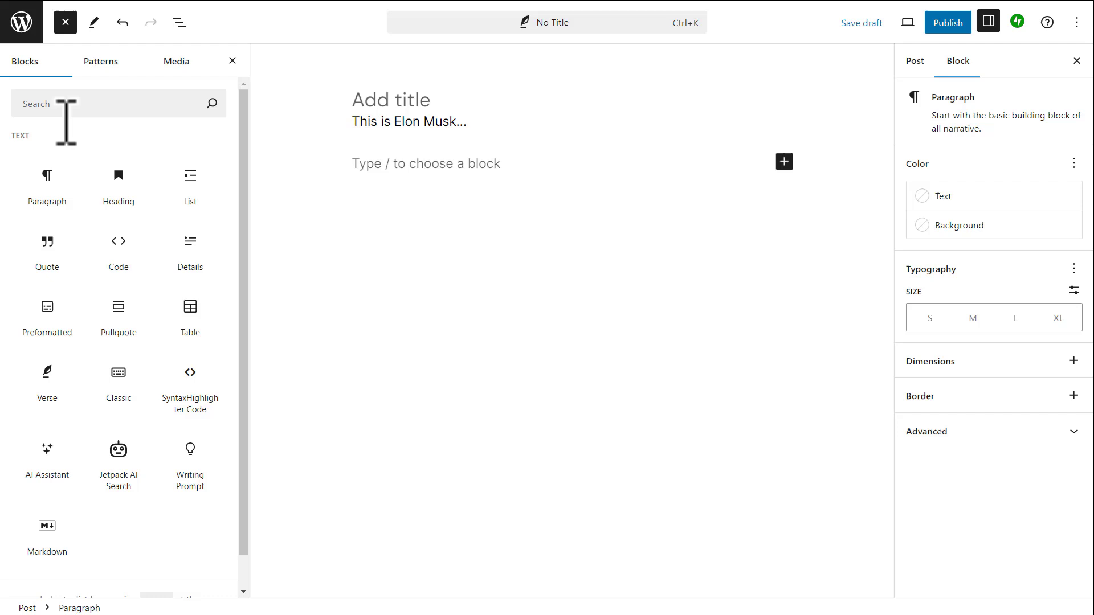
click(107, 110)
text(twitter)
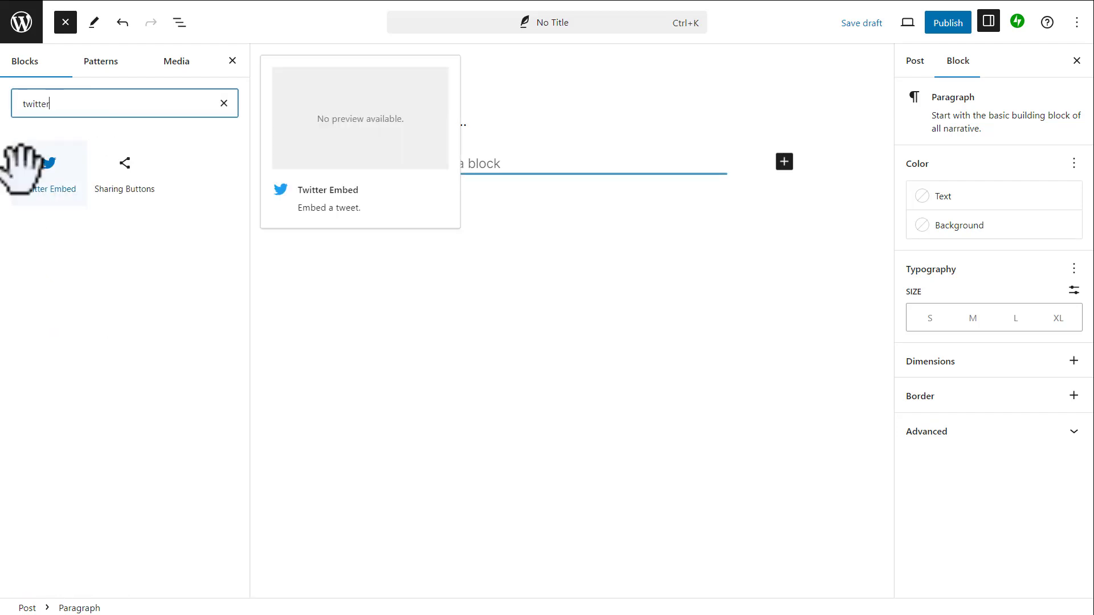
click(49, 173)
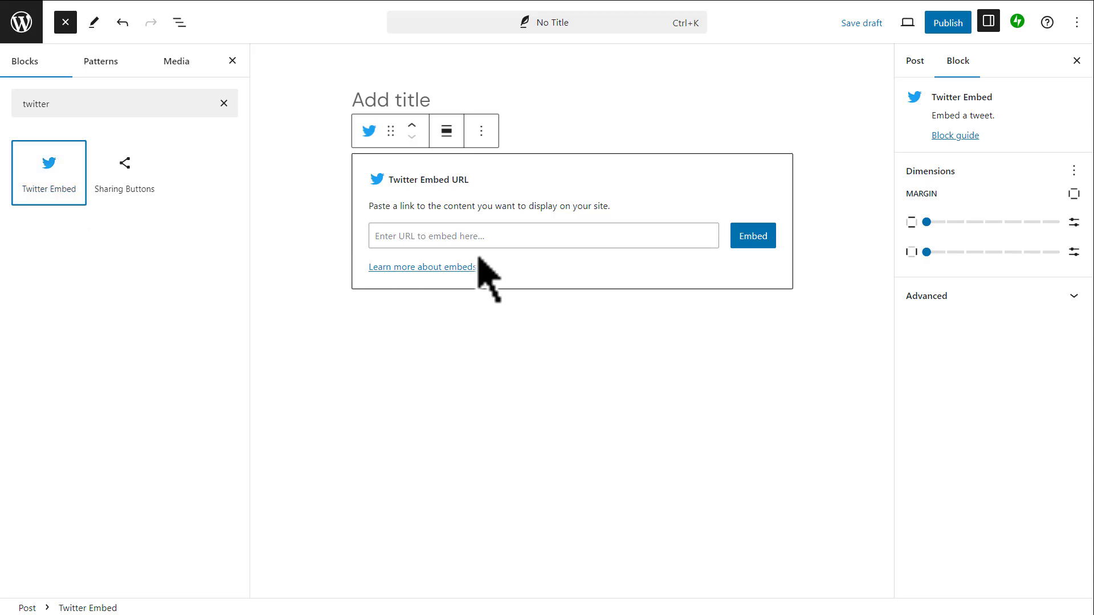
click(439, 245)
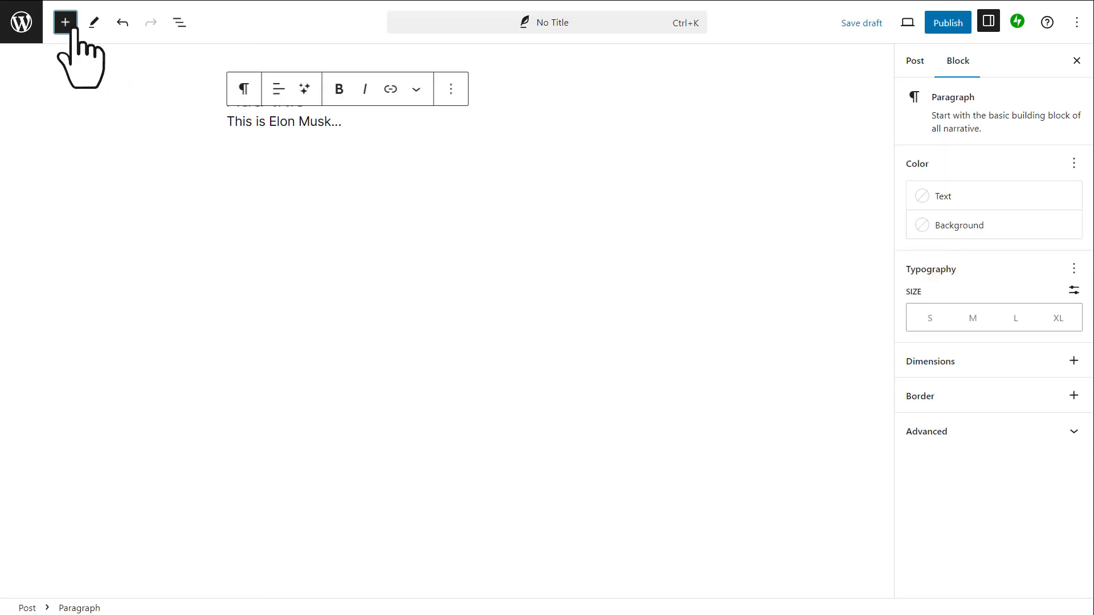
click(66, 23)
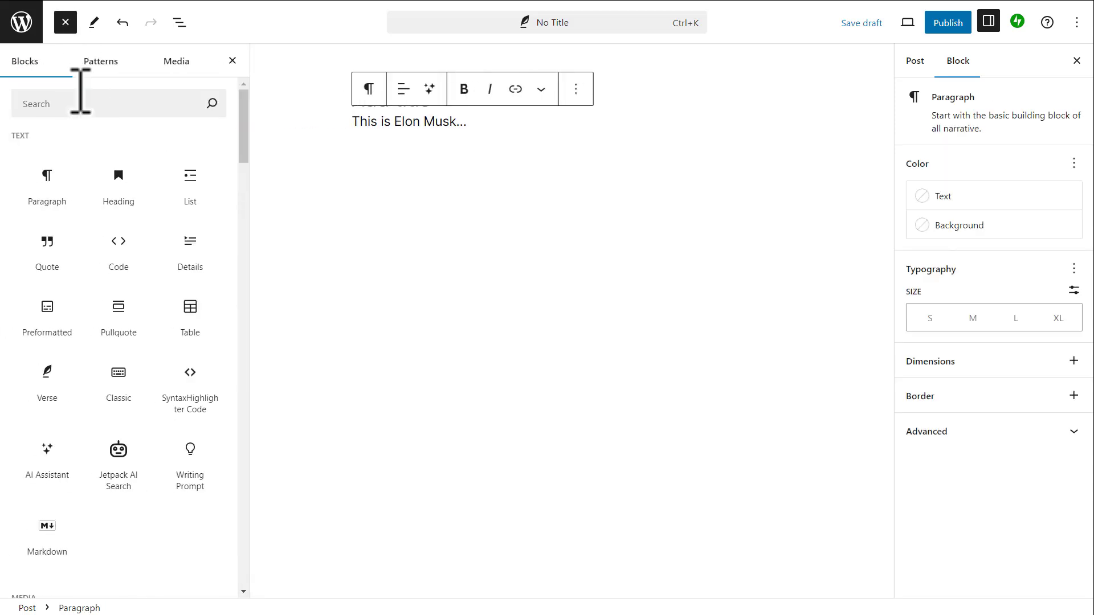
Step: Insert a generic Embed block, paste the Inversion Thinking tweet link and embed it
click(101, 107)
text(embed)
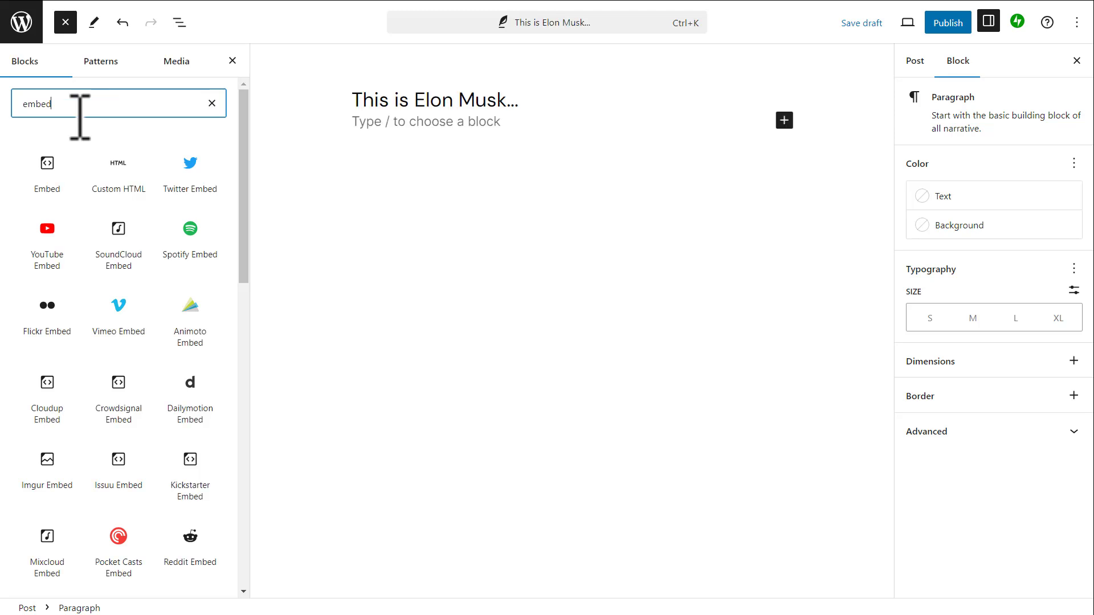
click(45, 168)
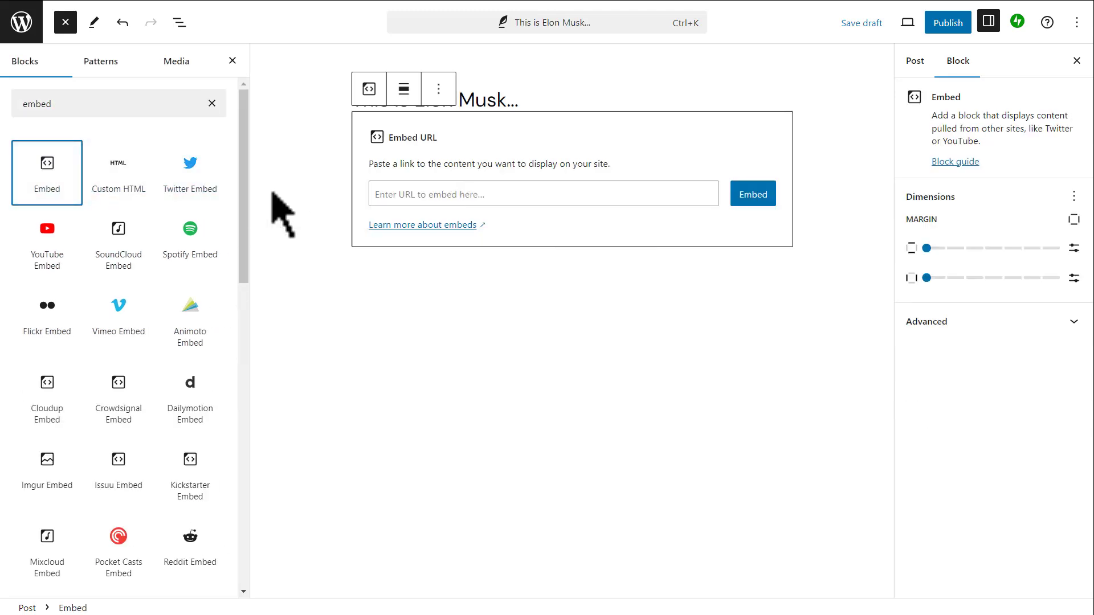
click(491, 193)
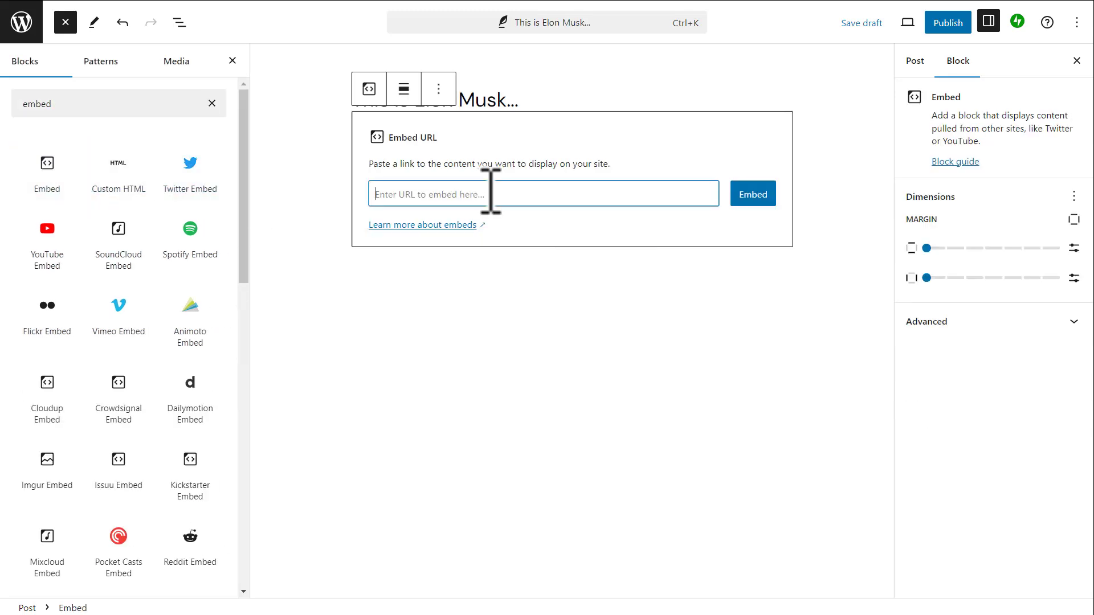
key(ctrl+v)
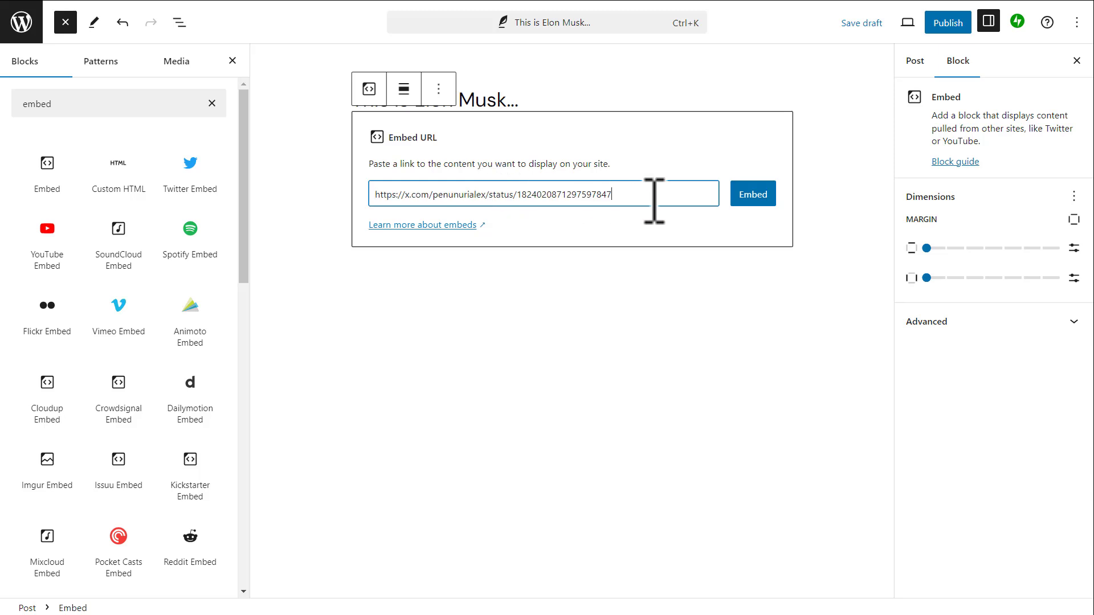
click(757, 198)
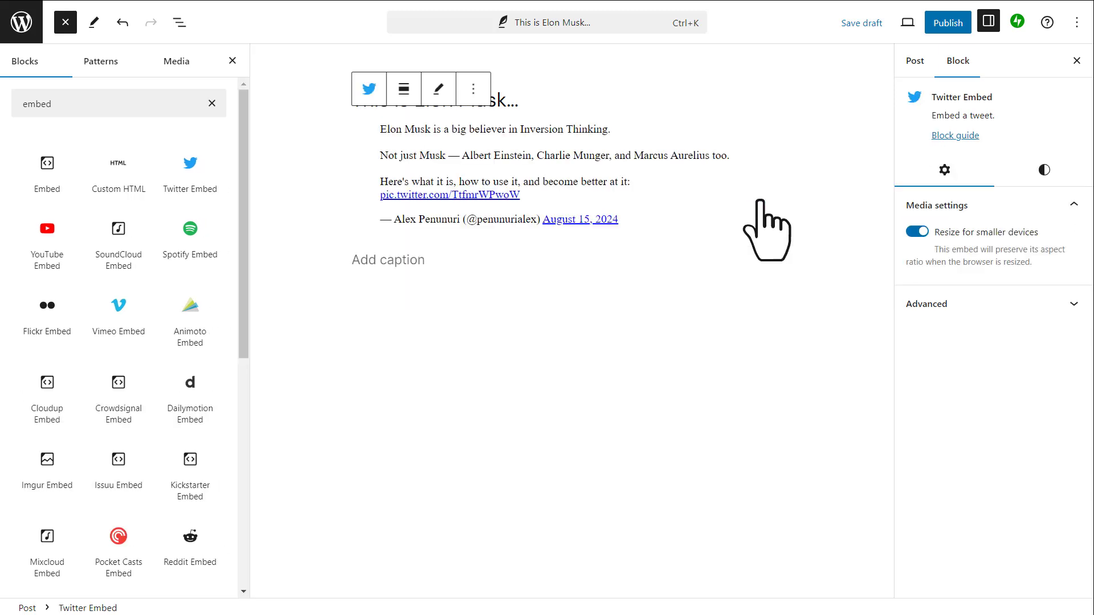
click(232, 60)
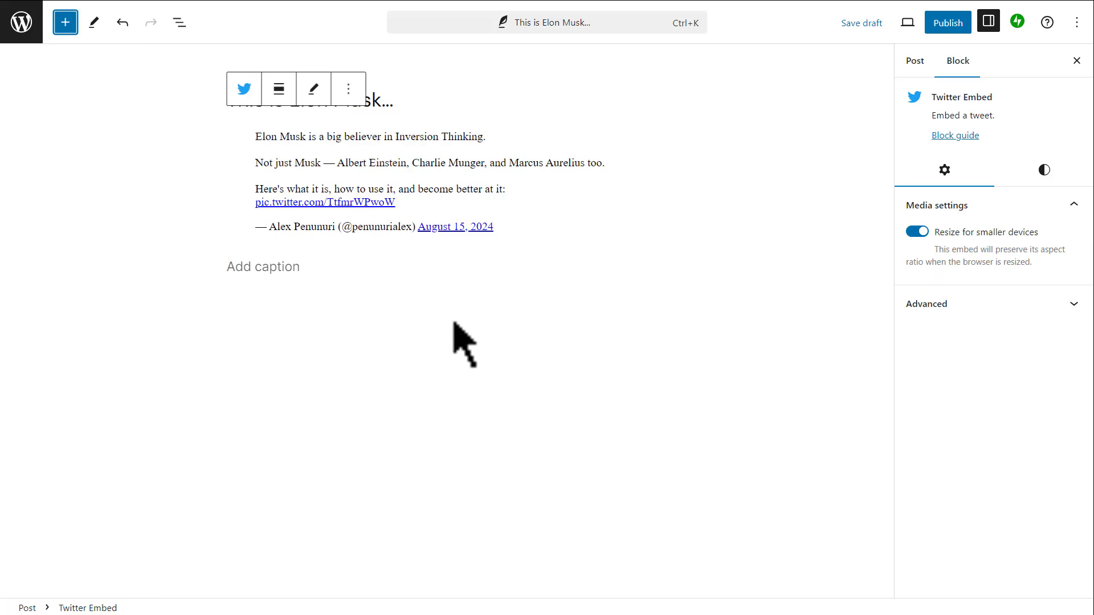
Step: Publish and save the Elon Musk post, then view and scroll its live page
click(947, 23)
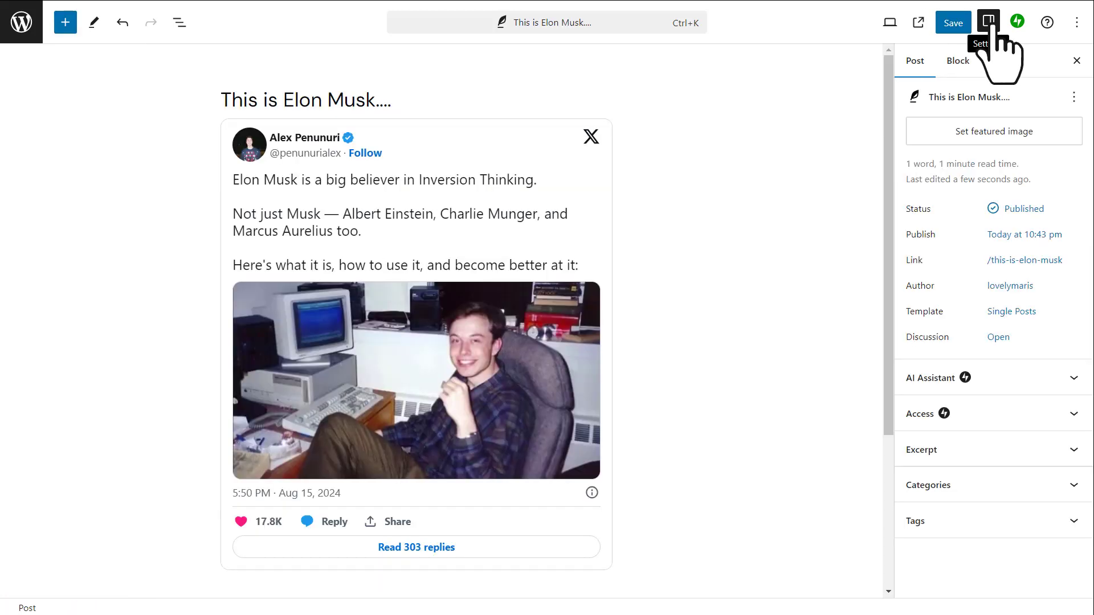
click(951, 28)
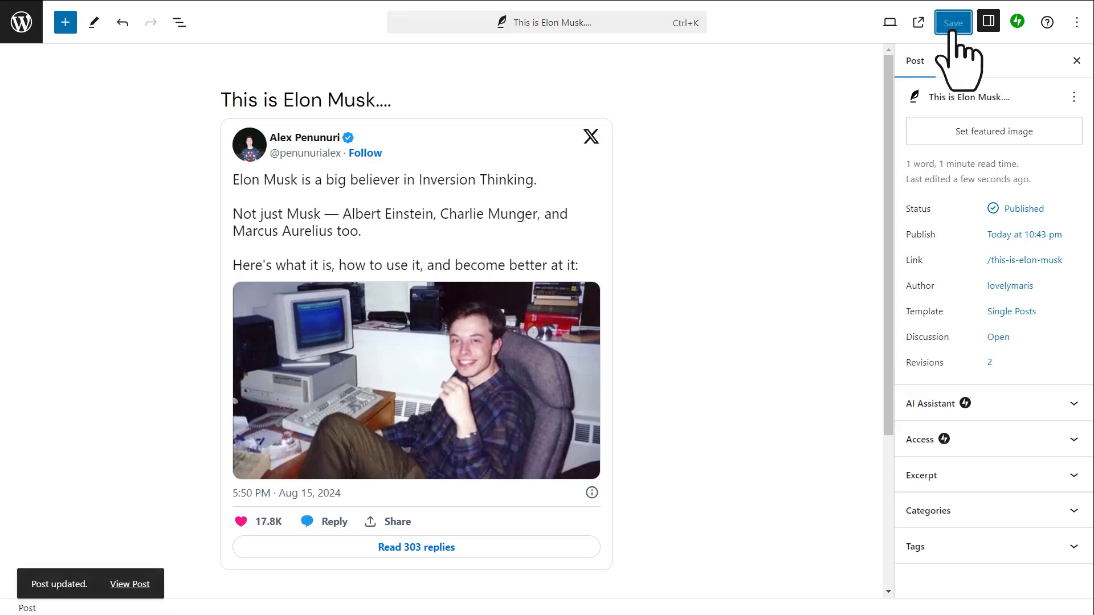
click(130, 584)
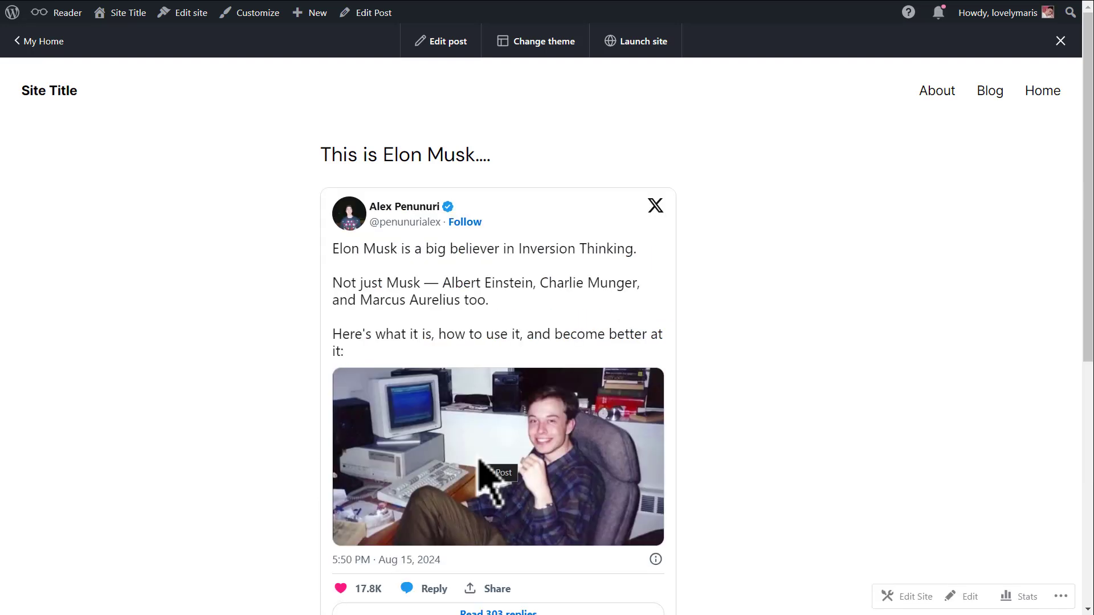
scroll(684, 535, down, 5)
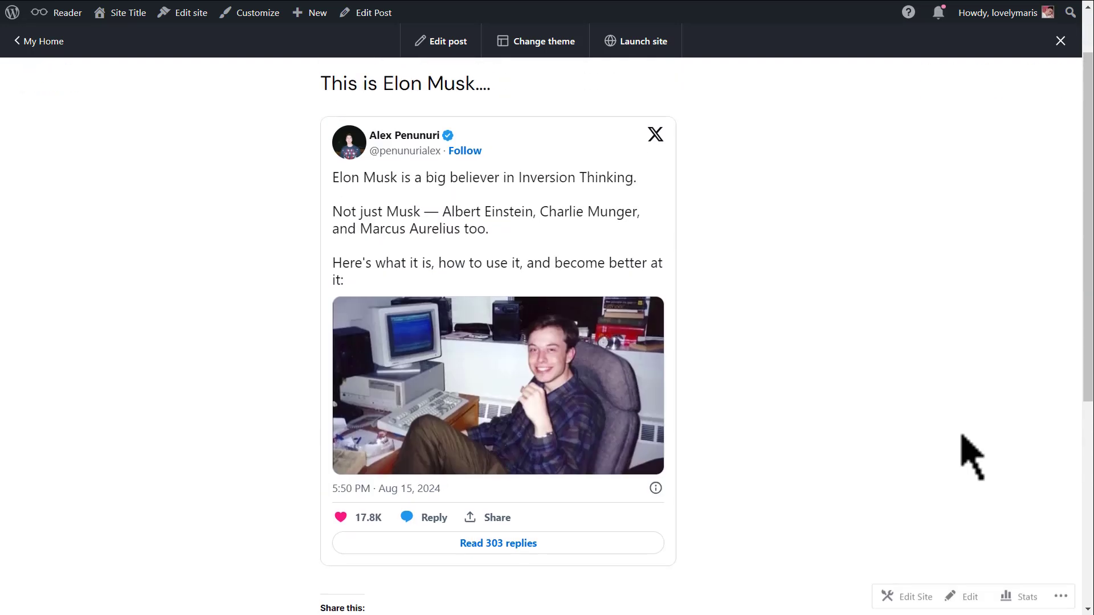
scroll(971, 456, up, 5)
scroll(971, 456, down, 1)
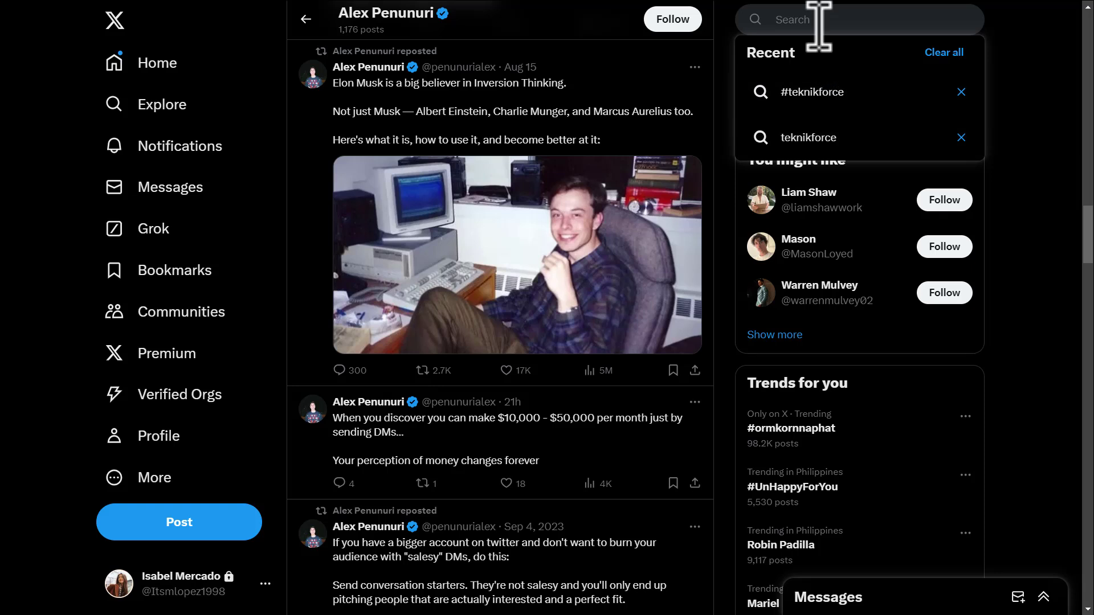
Step: Search X for #teknikforce and select the results page's URL in the address bar
text(#)
key(BackSpace)
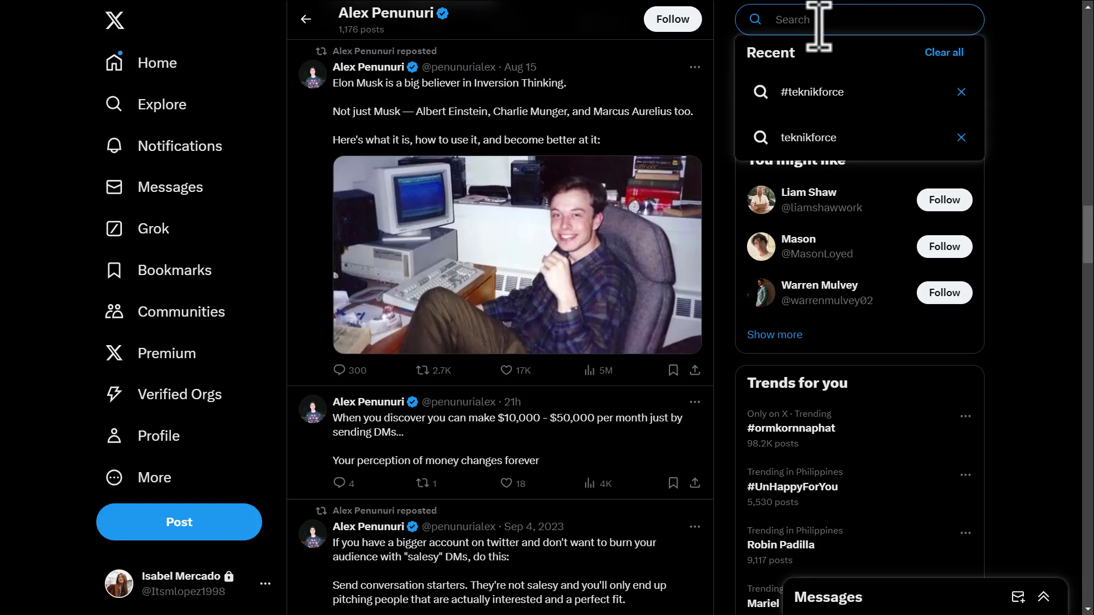
text(#teknikforce)
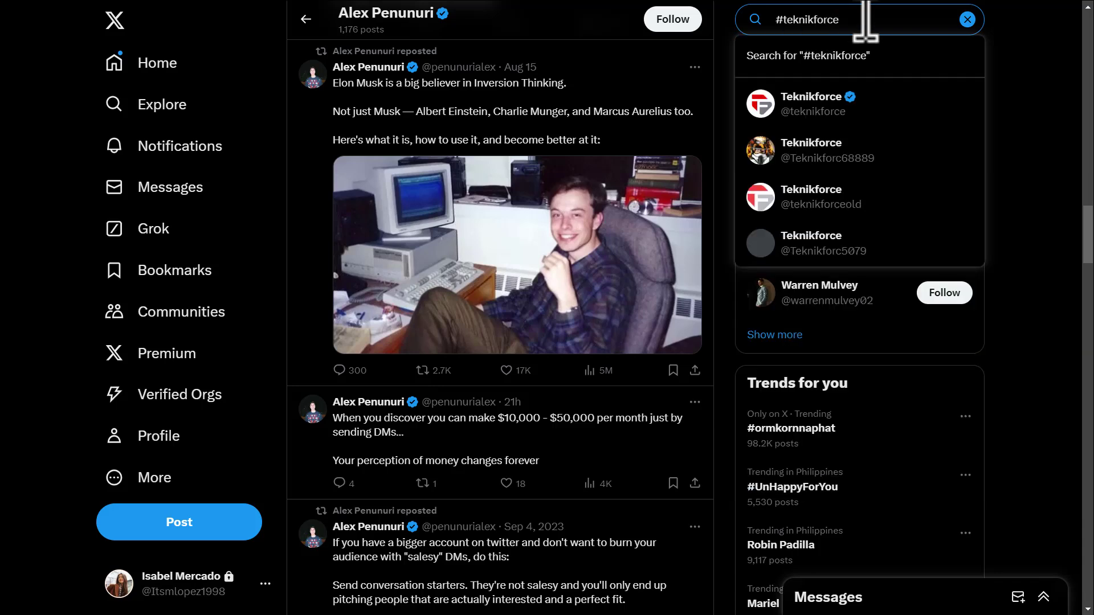
key(Return)
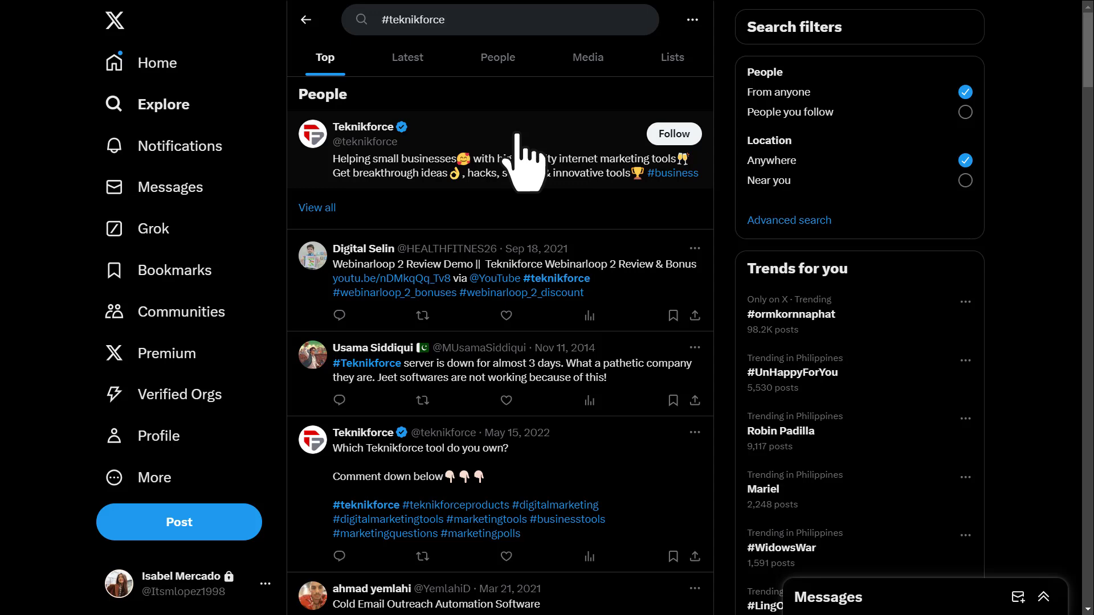
key(F11)
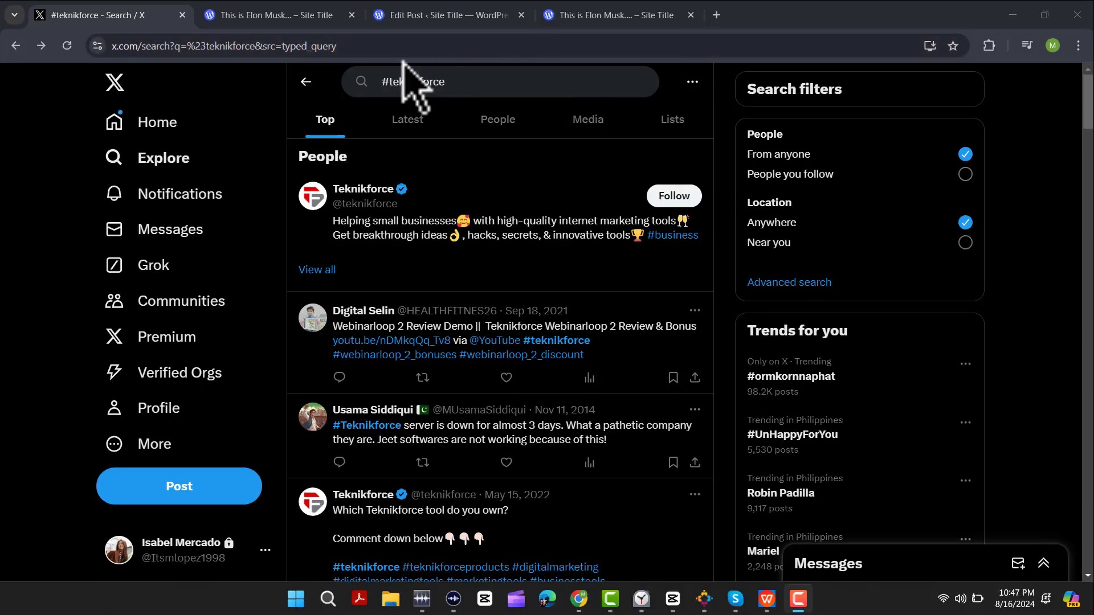
click(426, 43)
key(ctrl+c)
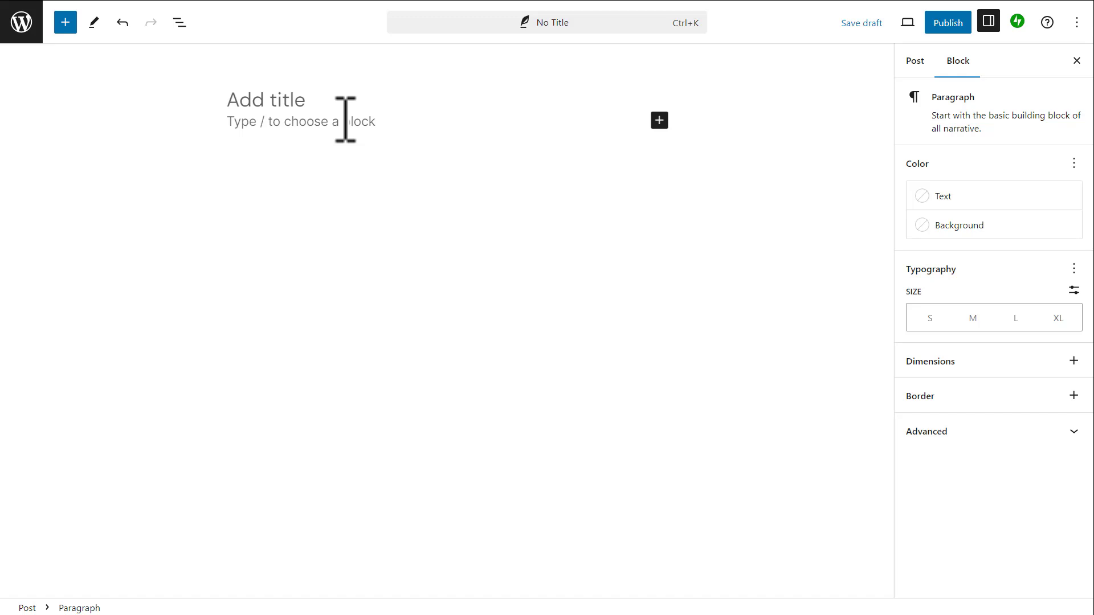
Step: Embed the #teknikforce search link in a Twitter Embed block, then delete the failed embed
text(/tw)
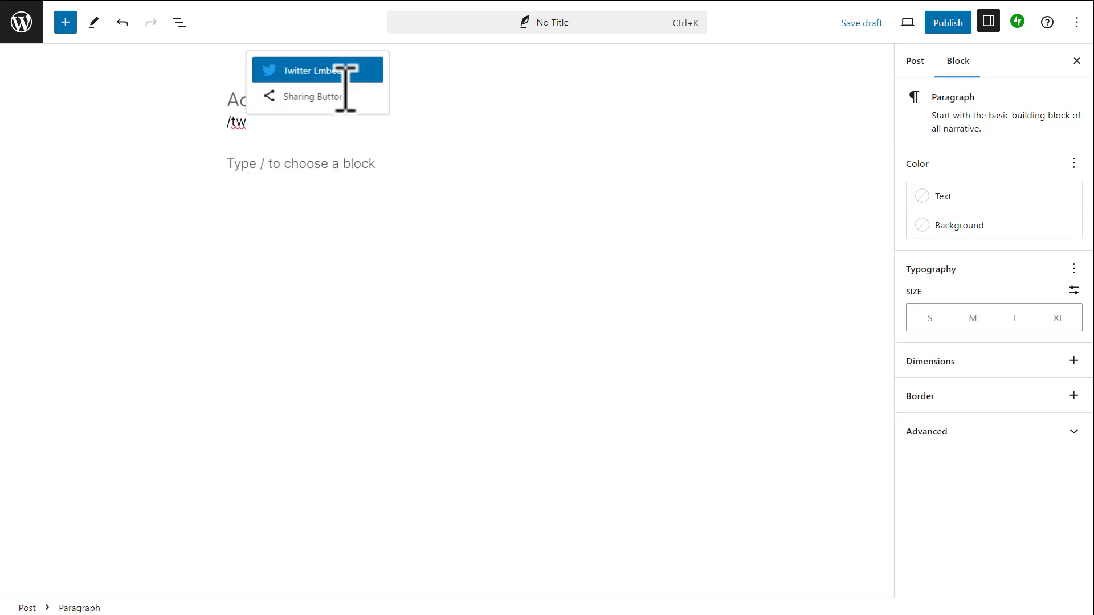
click(346, 73)
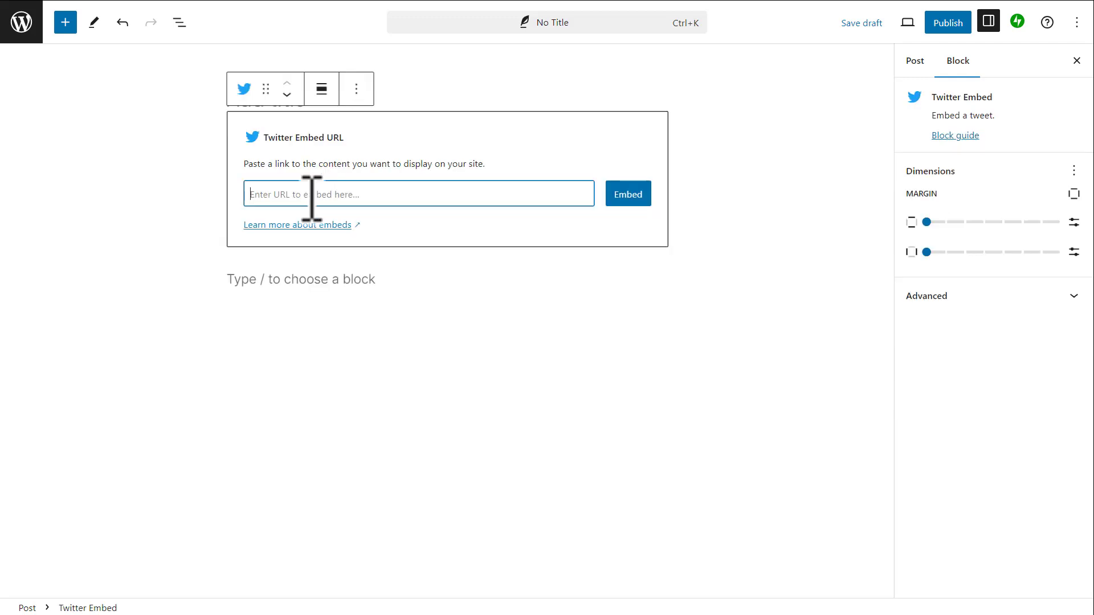
key(ctrl+v)
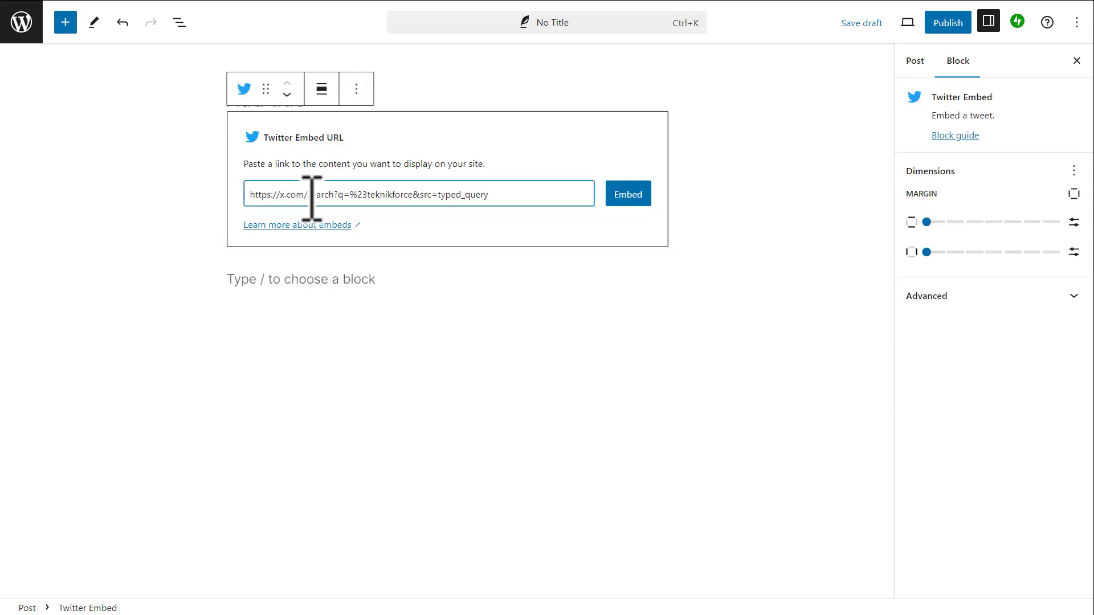
click(622, 195)
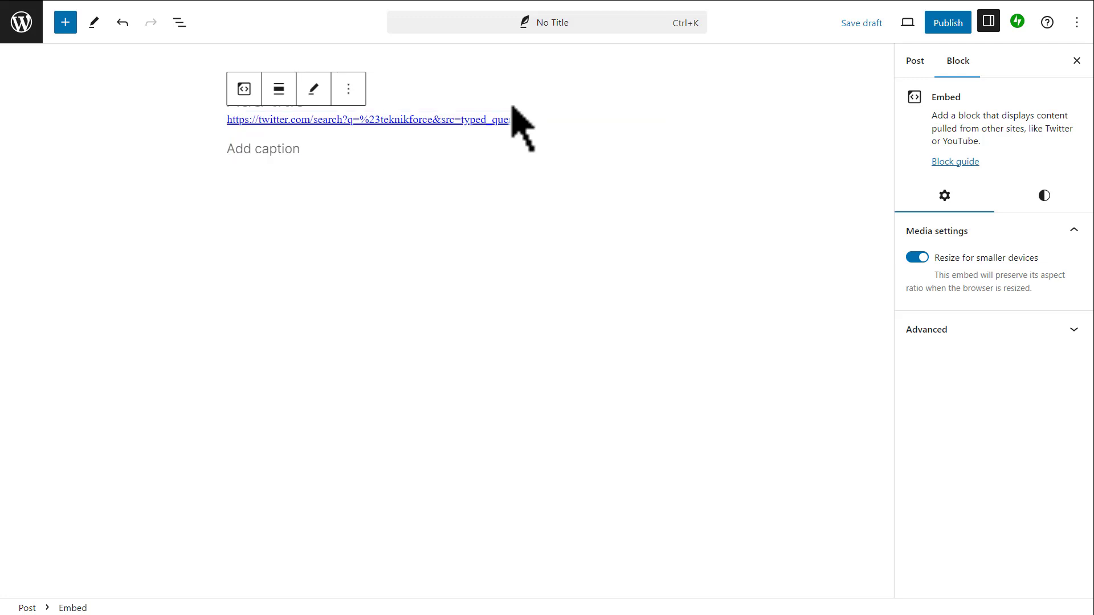
click(348, 89)
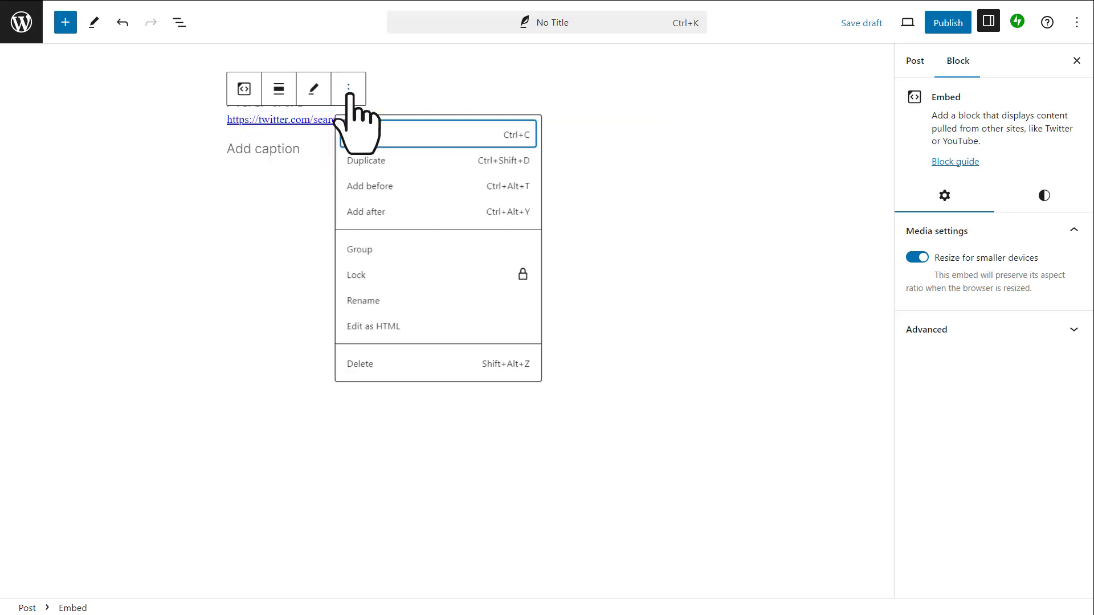
click(360, 390)
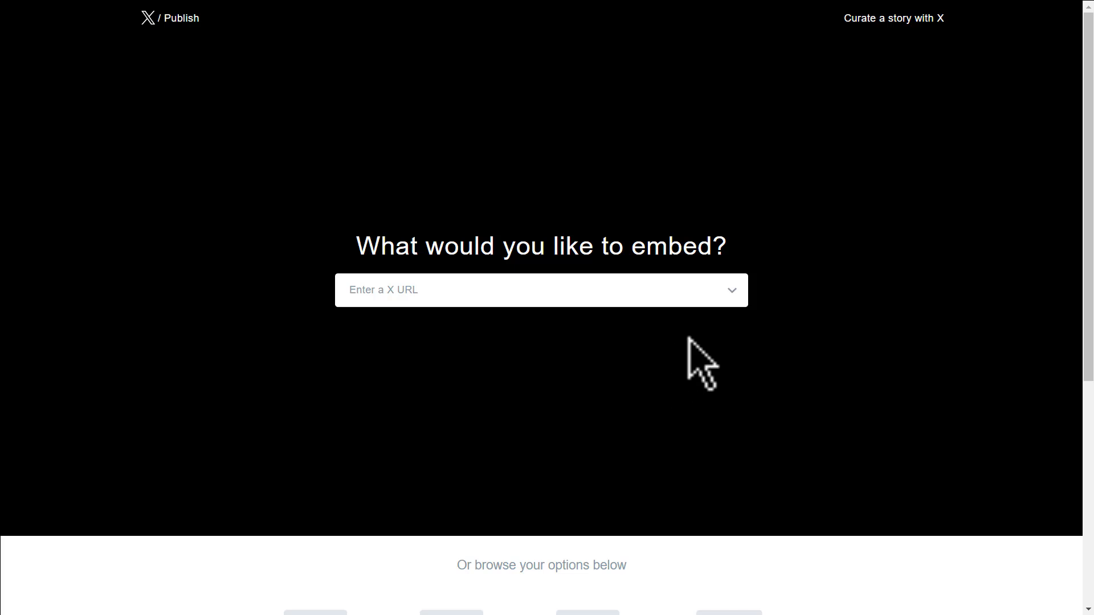
click(732, 293)
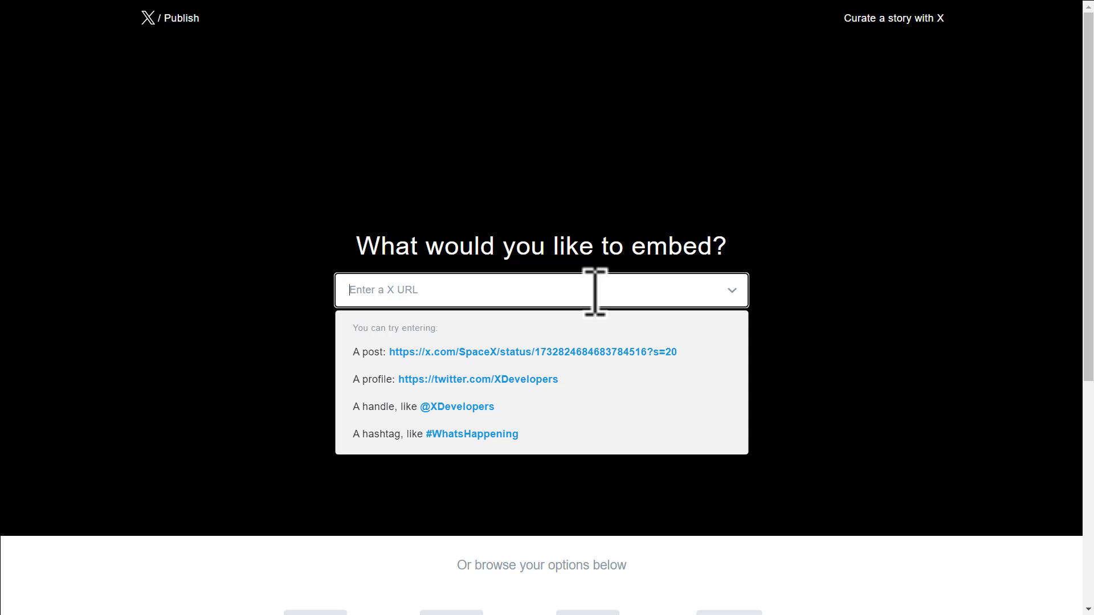
text(@teknikforce)
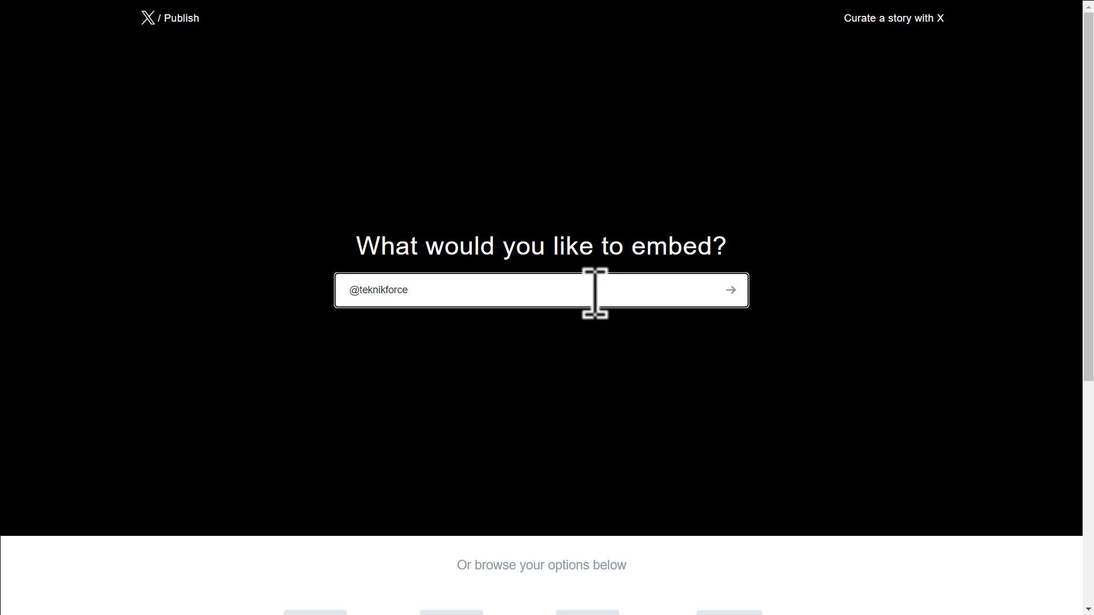
click(732, 292)
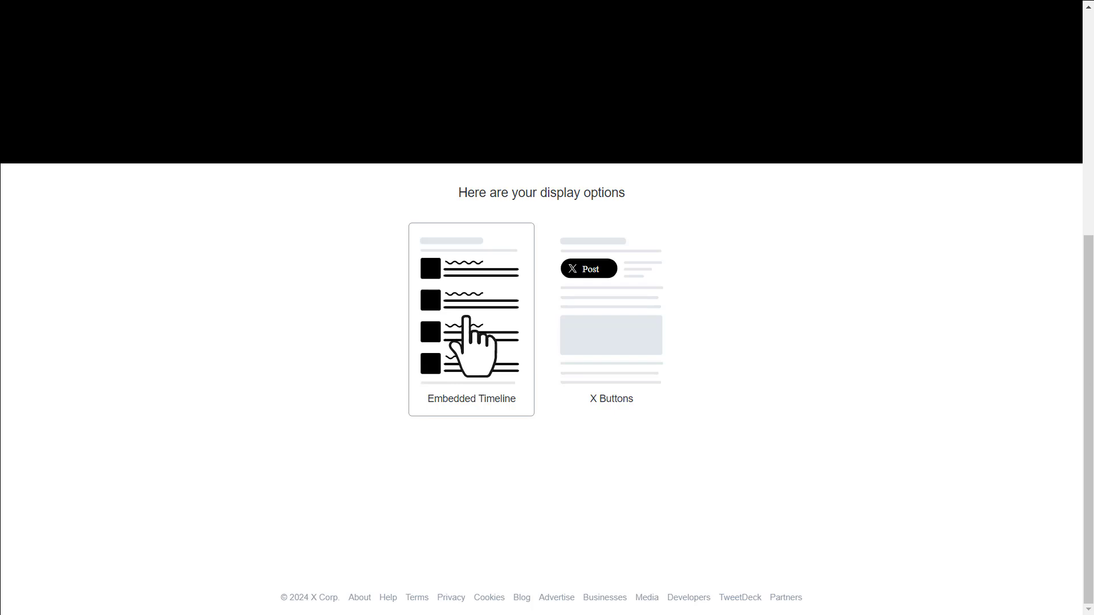
click(466, 317)
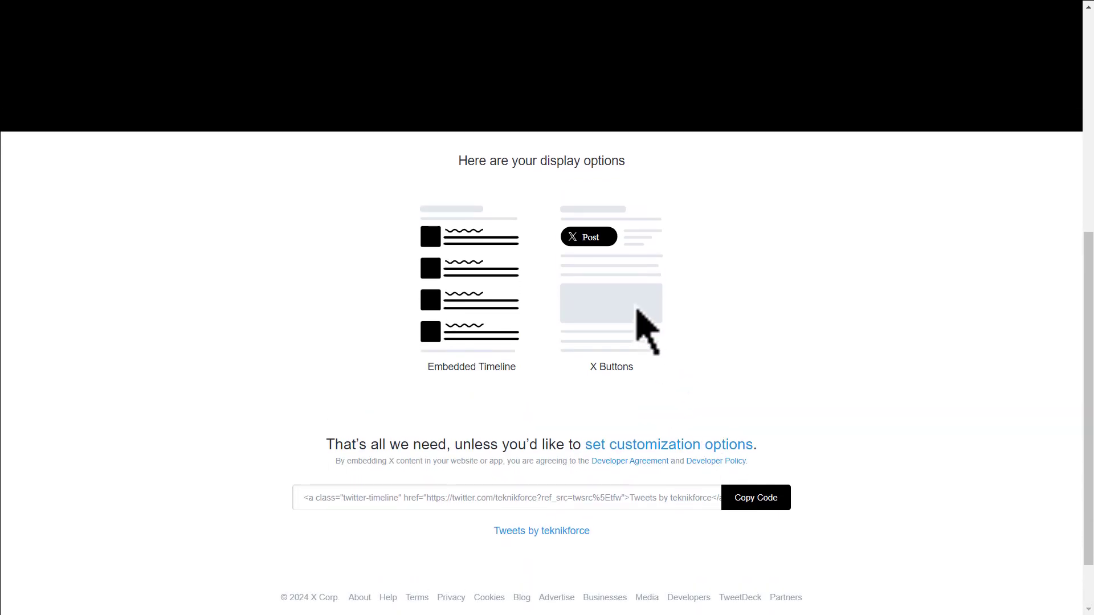
click(614, 305)
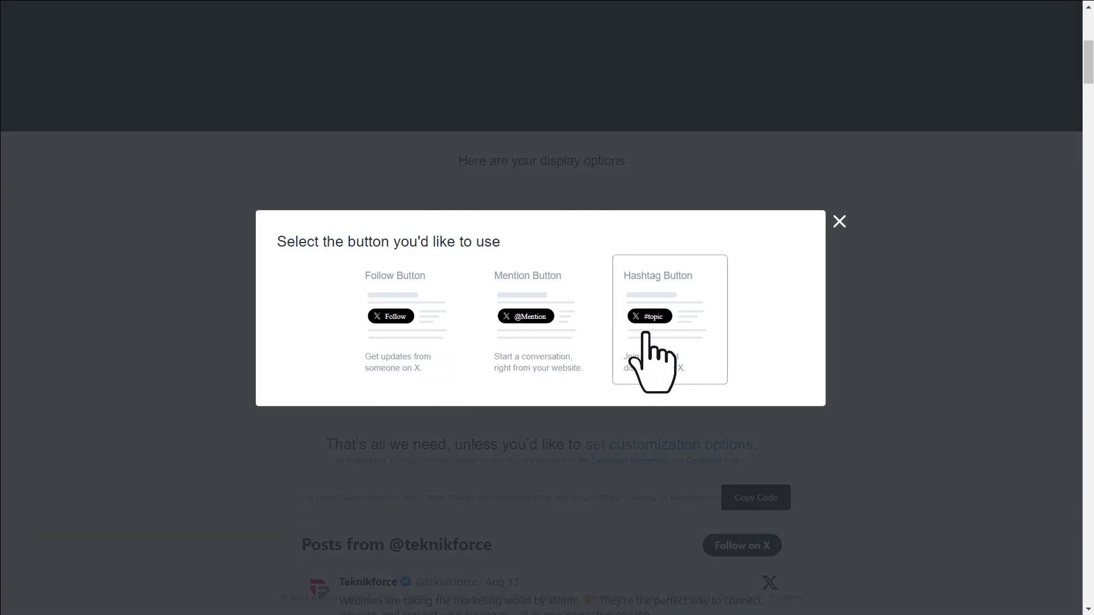
click(839, 221)
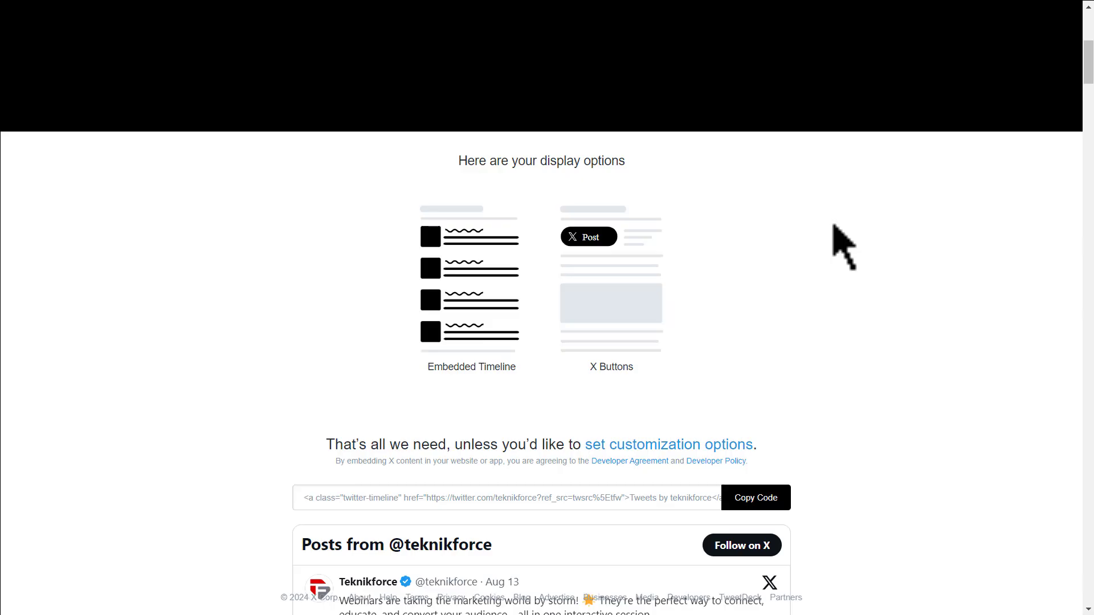
scroll(456, 256, down, 3)
scroll(567, 277, down, 3)
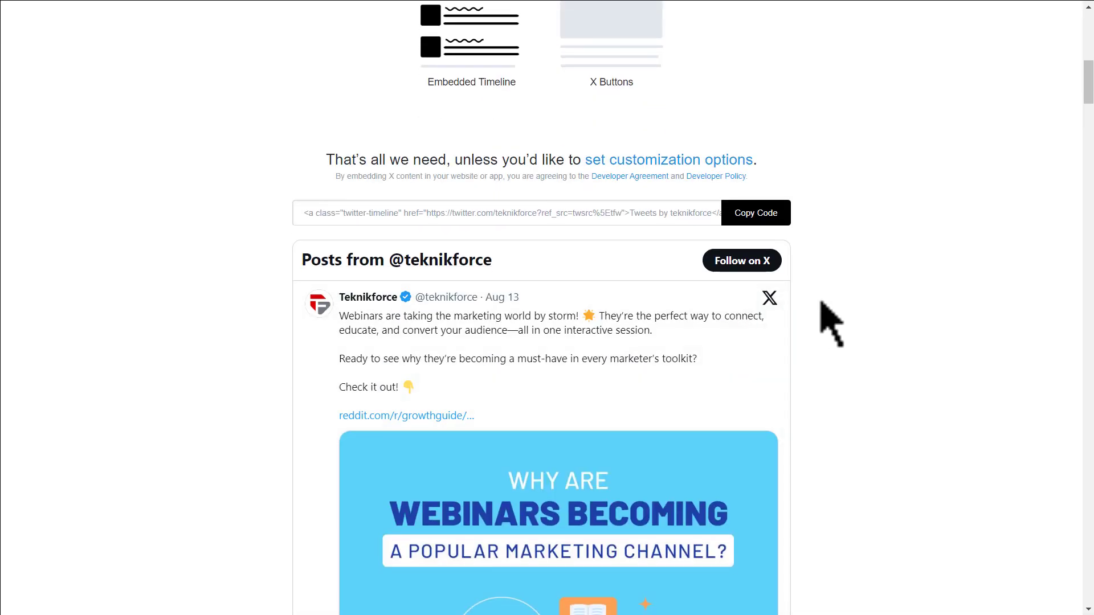
scroll(830, 323, down, 15)
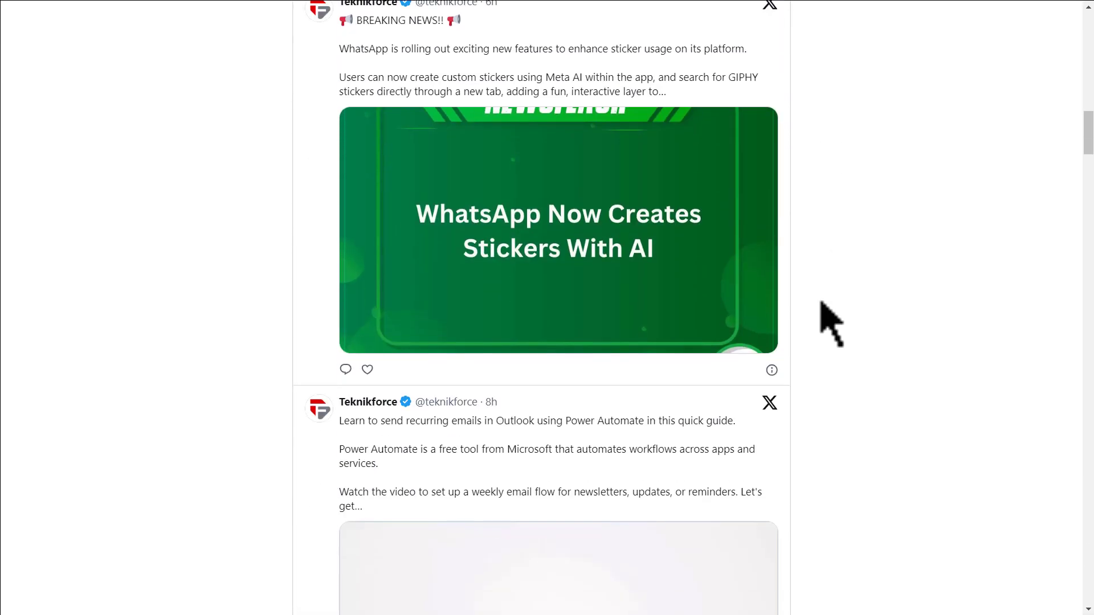
scroll(831, 323, down, 5)
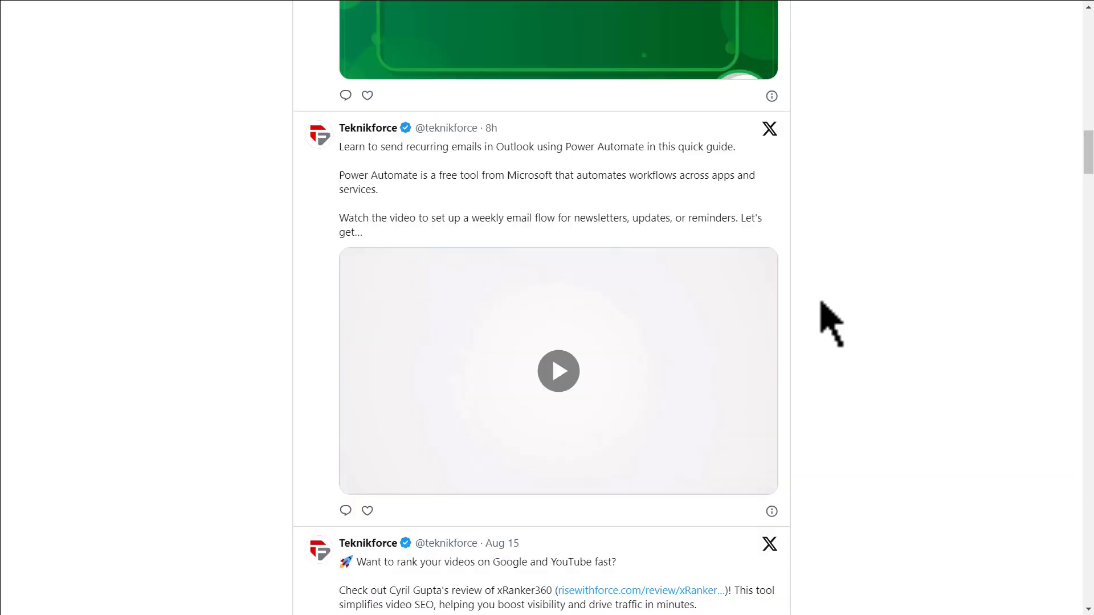
scroll(830, 322, up, 20)
scroll(831, 323, up, 7)
scroll(820, 317, down, 4)
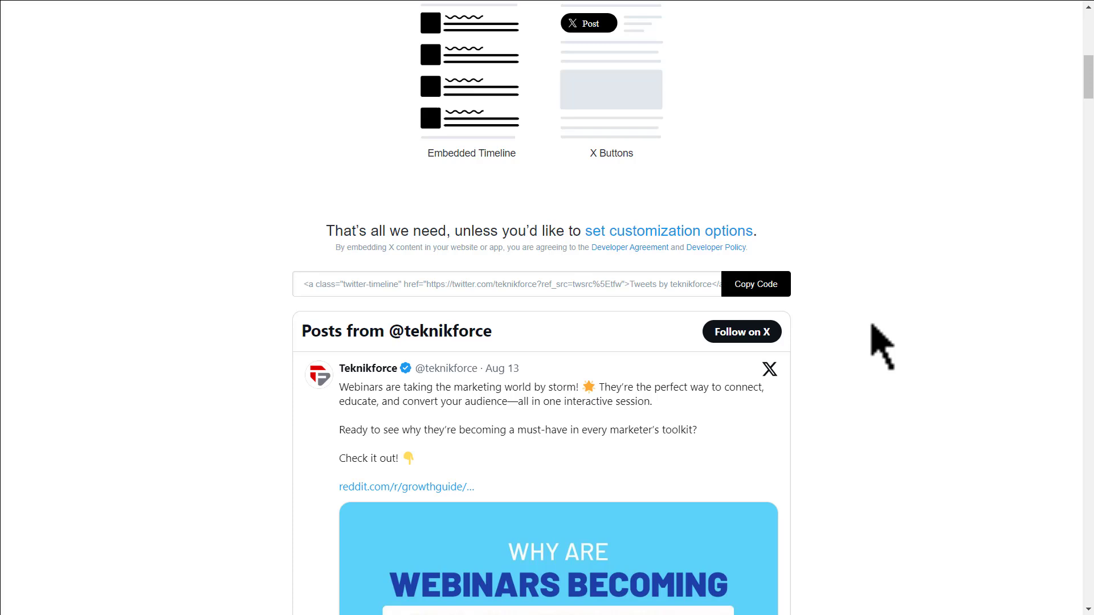
Step: Set the timeline height to 2000, width to 800 and the look to Dark
click(673, 232)
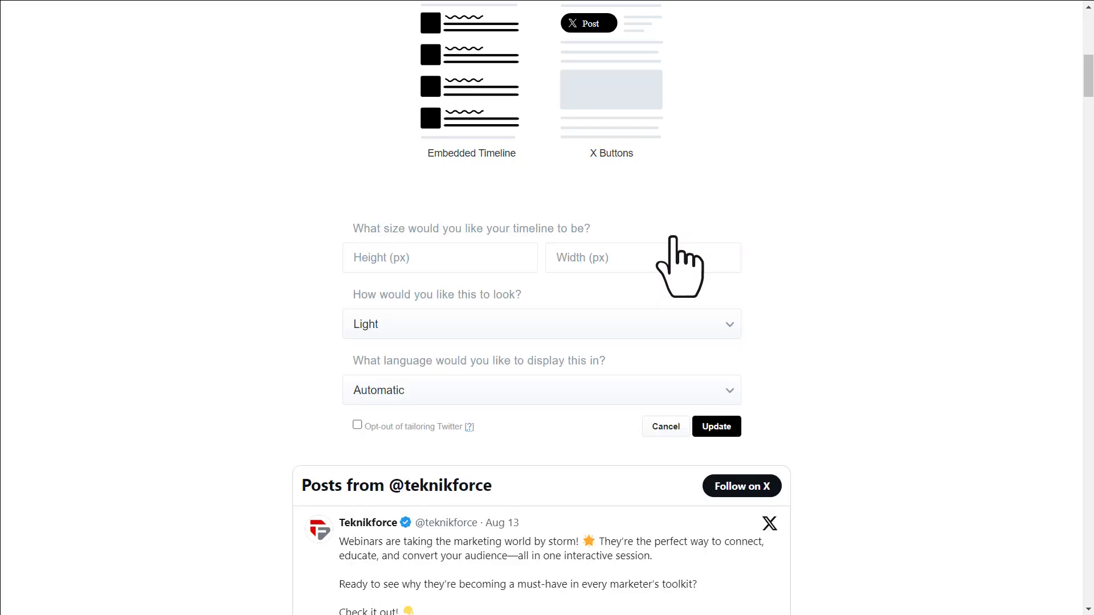
click(464, 256)
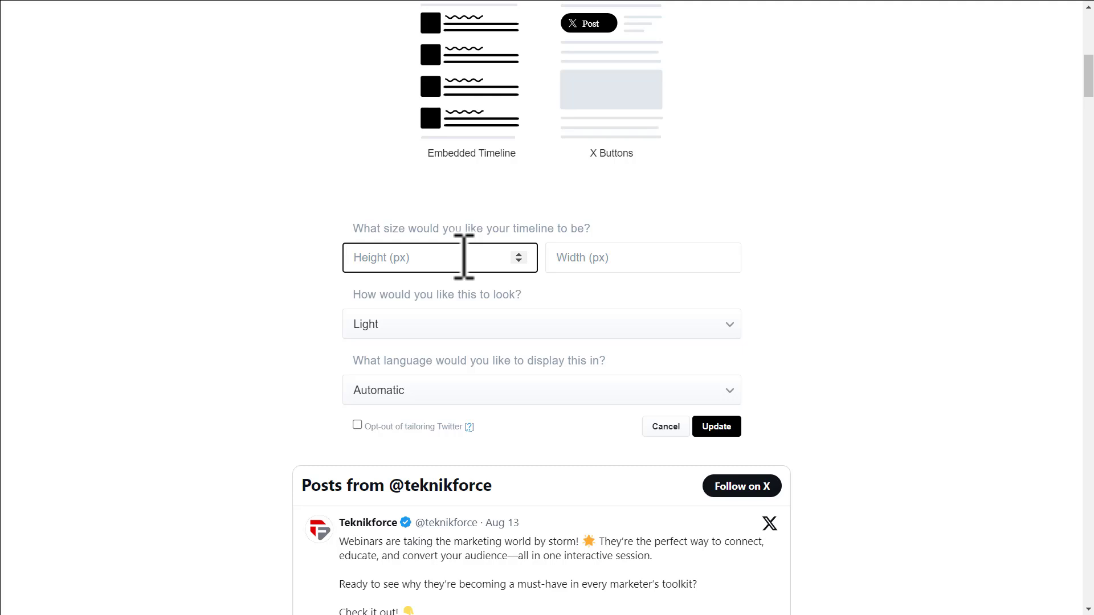
text(2000)
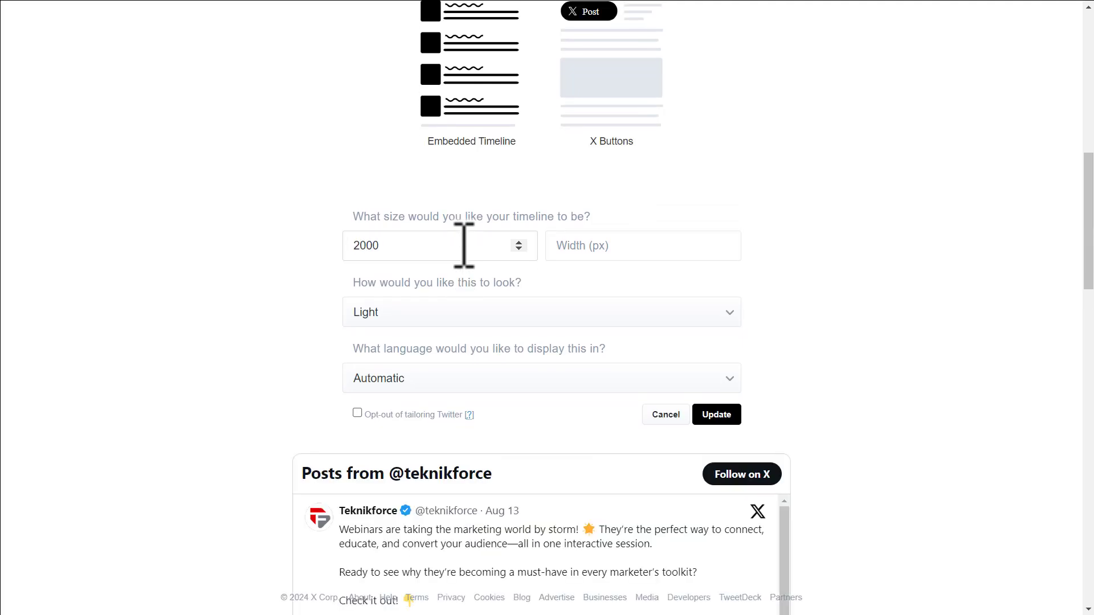
click(583, 245)
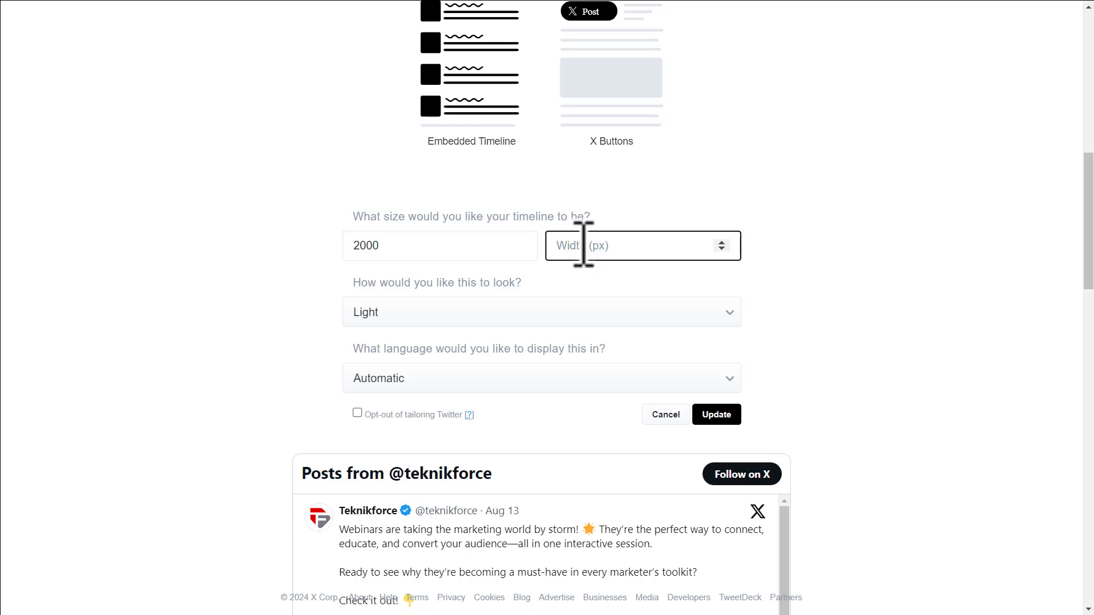
text(800)
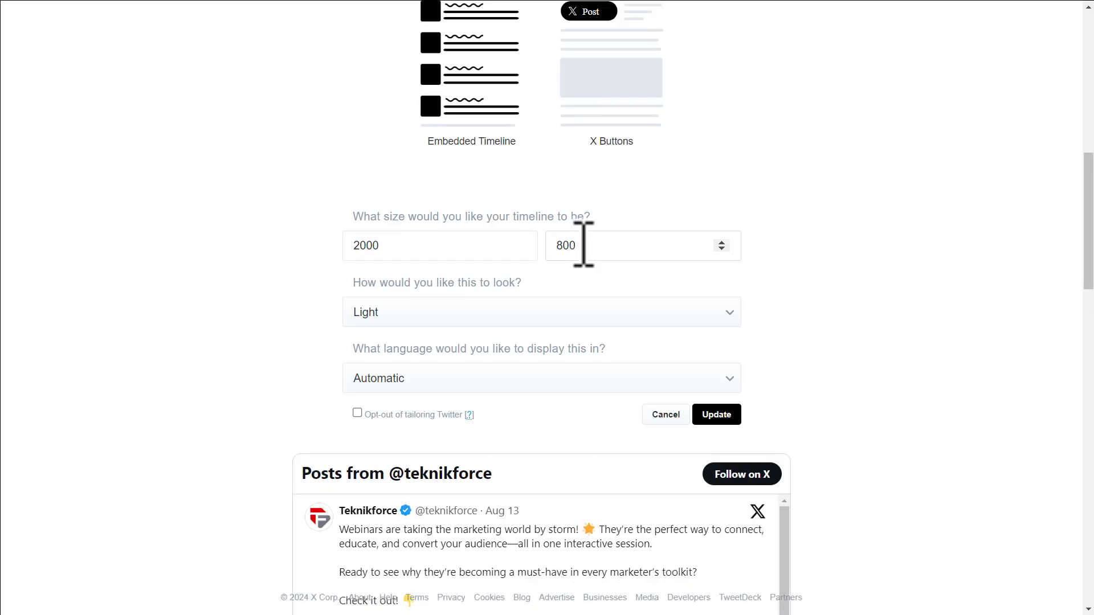
click(460, 312)
click(420, 348)
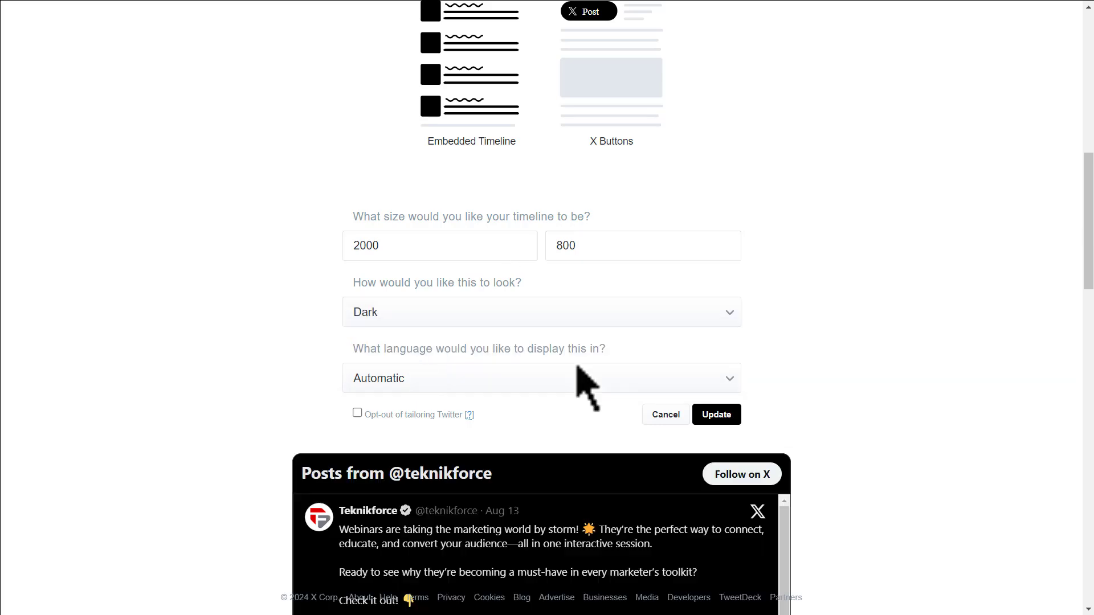
Step: Keep the language Automatic, update the embed code and copy it
scroll(572, 381, down, 3)
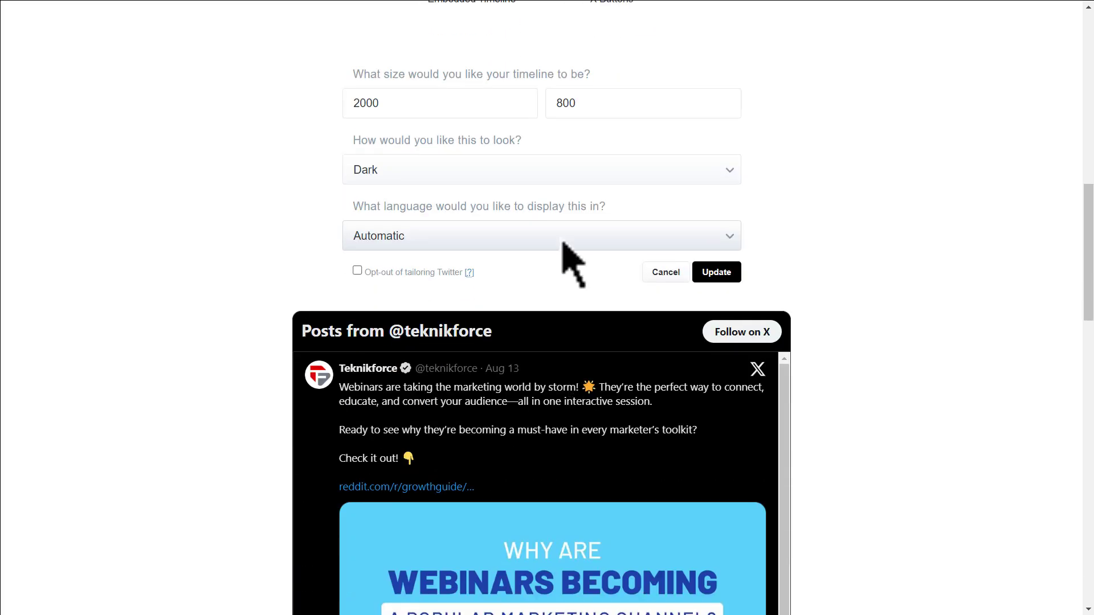
click(563, 242)
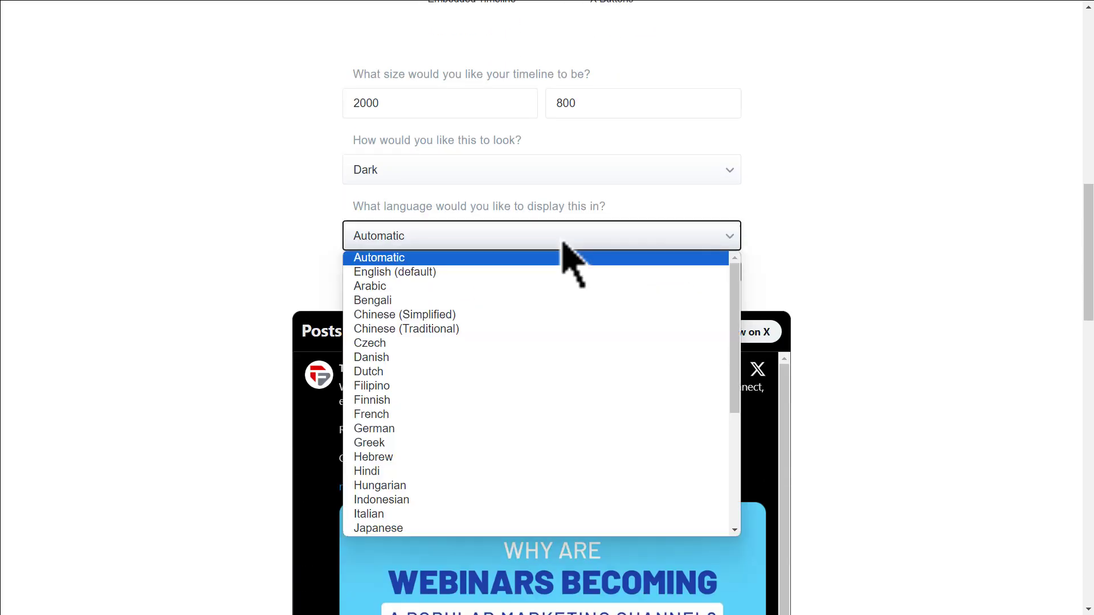
click(599, 243)
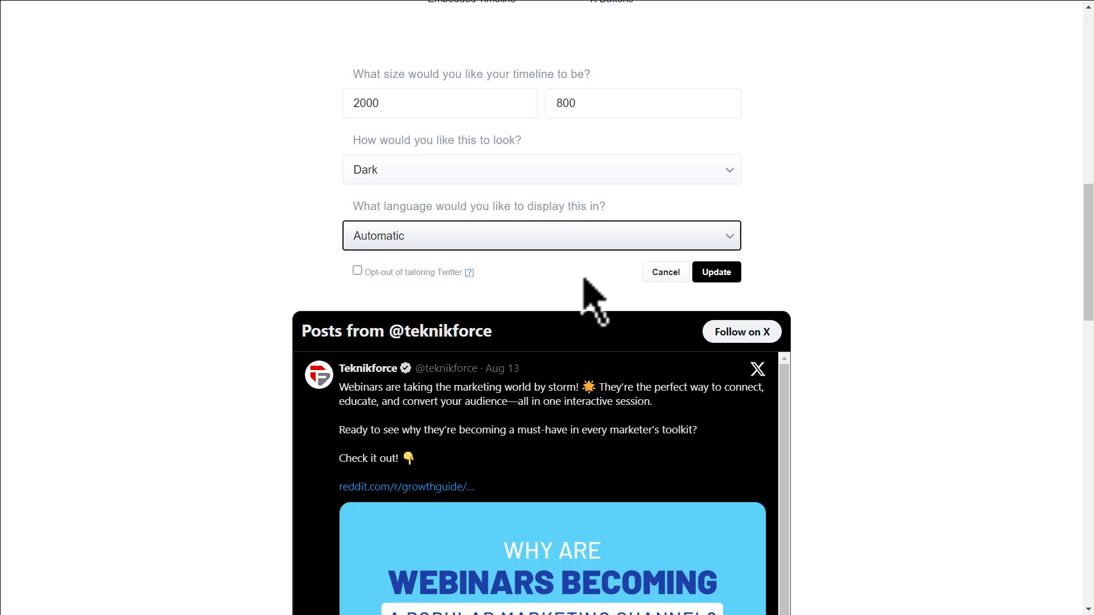
click(716, 272)
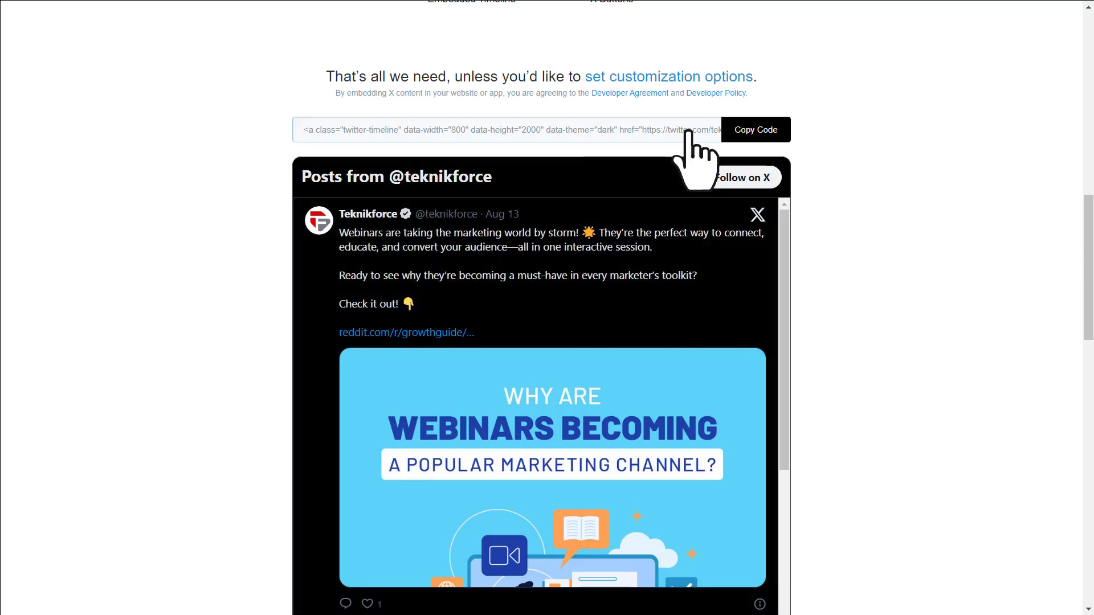
click(589, 135)
click(745, 136)
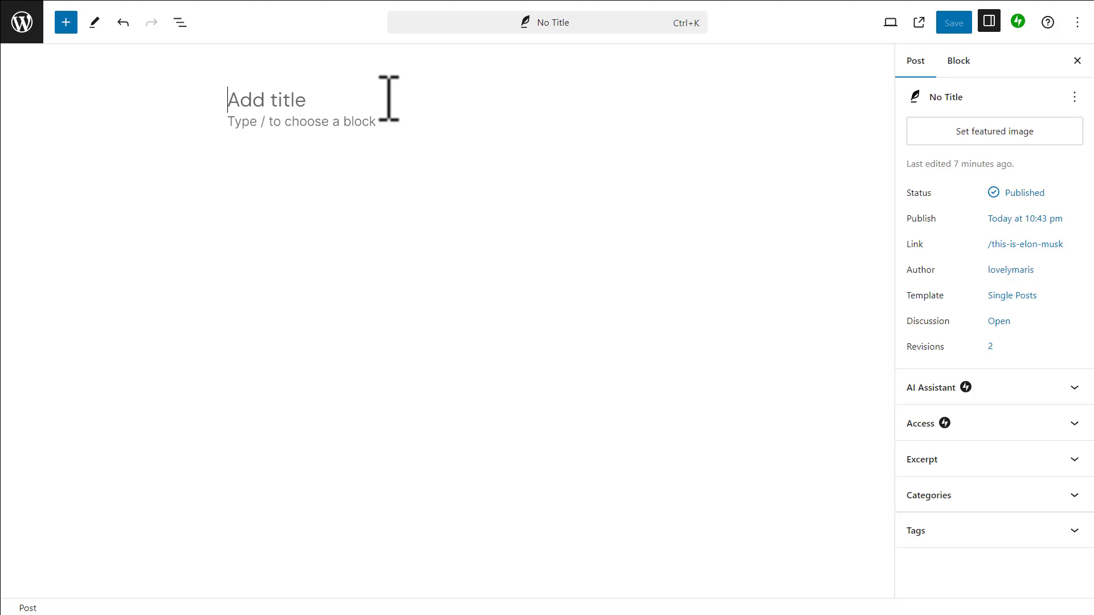
click(312, 120)
text(/html)
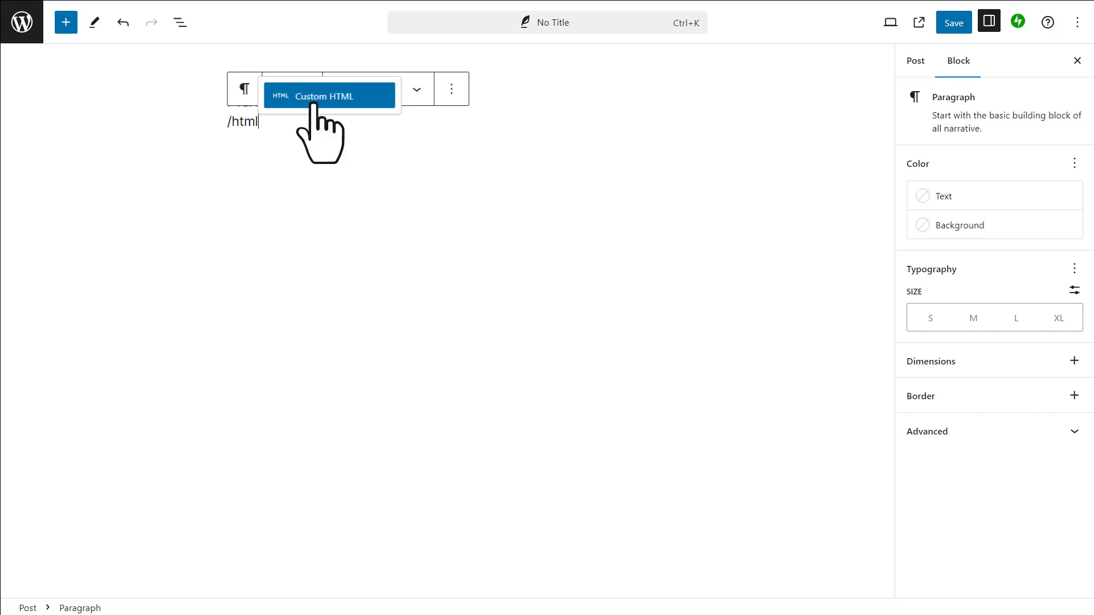
click(313, 102)
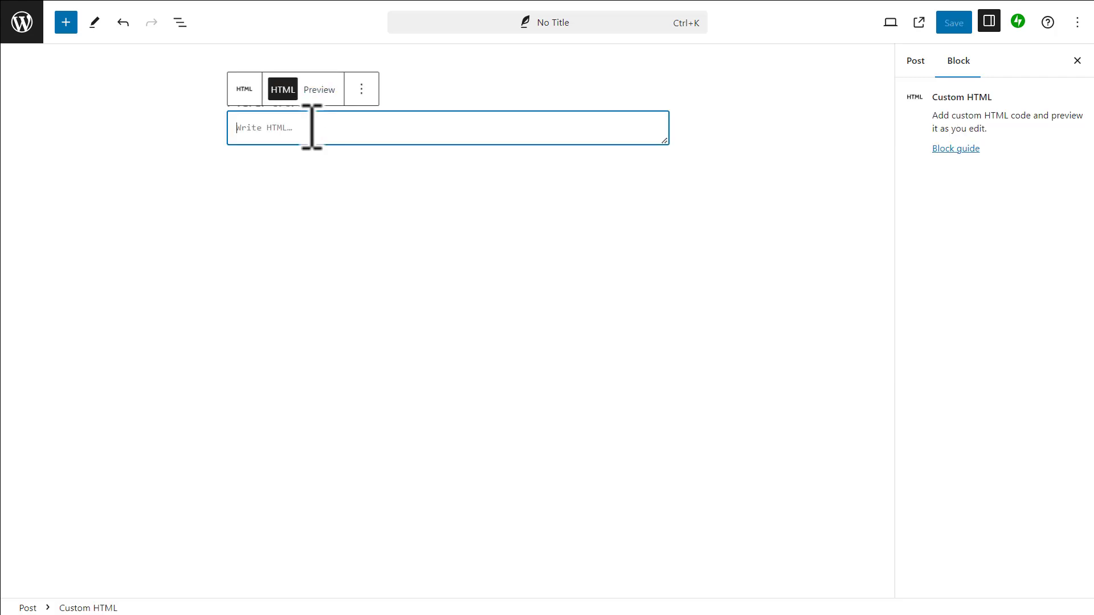
key(ctrl+v)
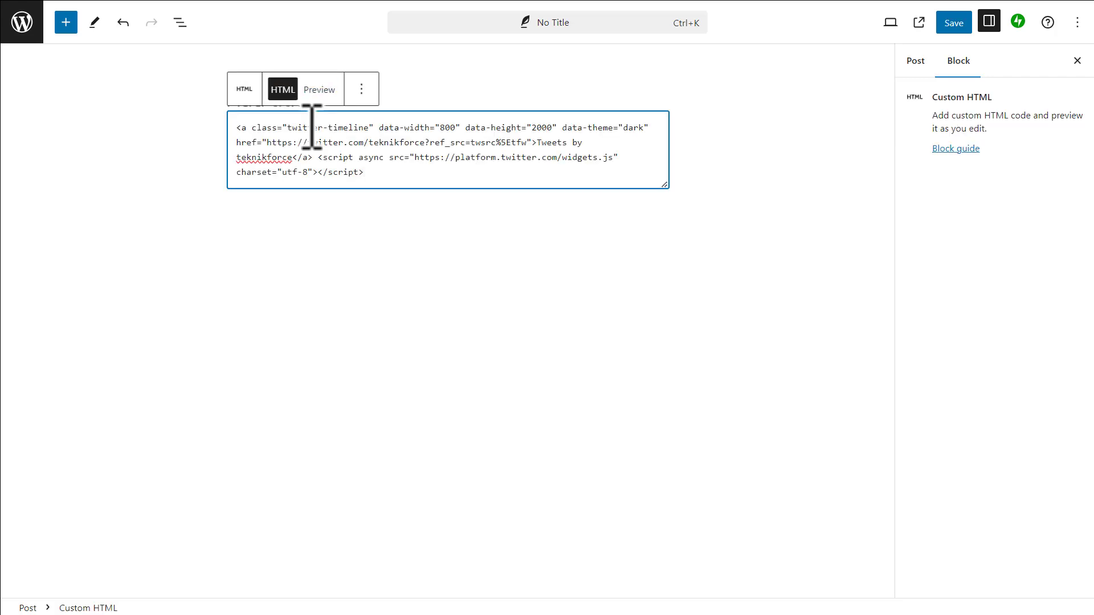
Step: Preview the rendered timeline, save the post, and view it live
click(318, 91)
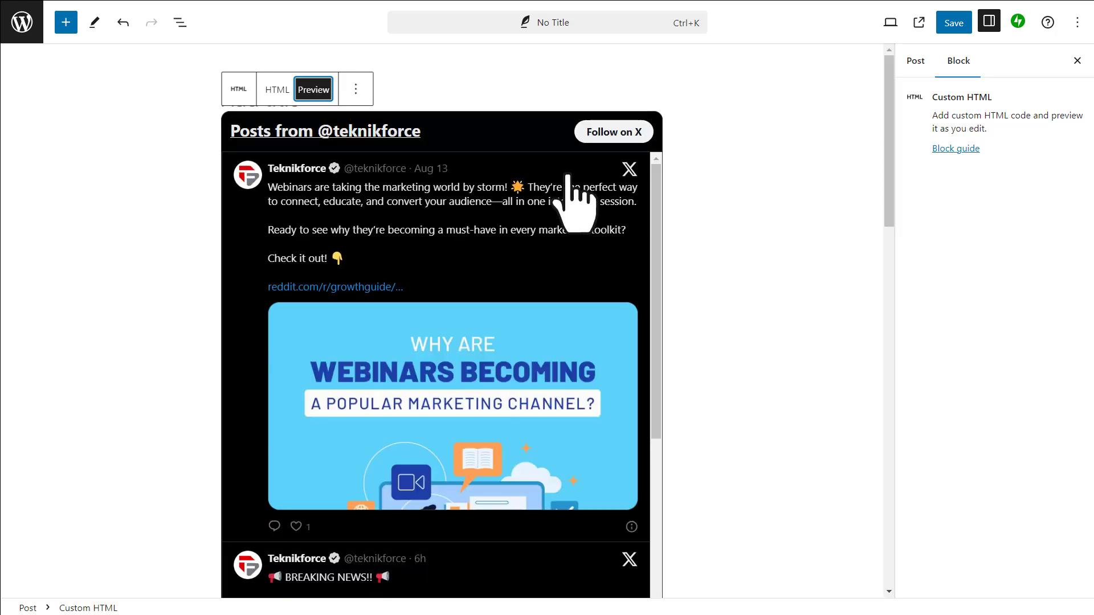
click(965, 28)
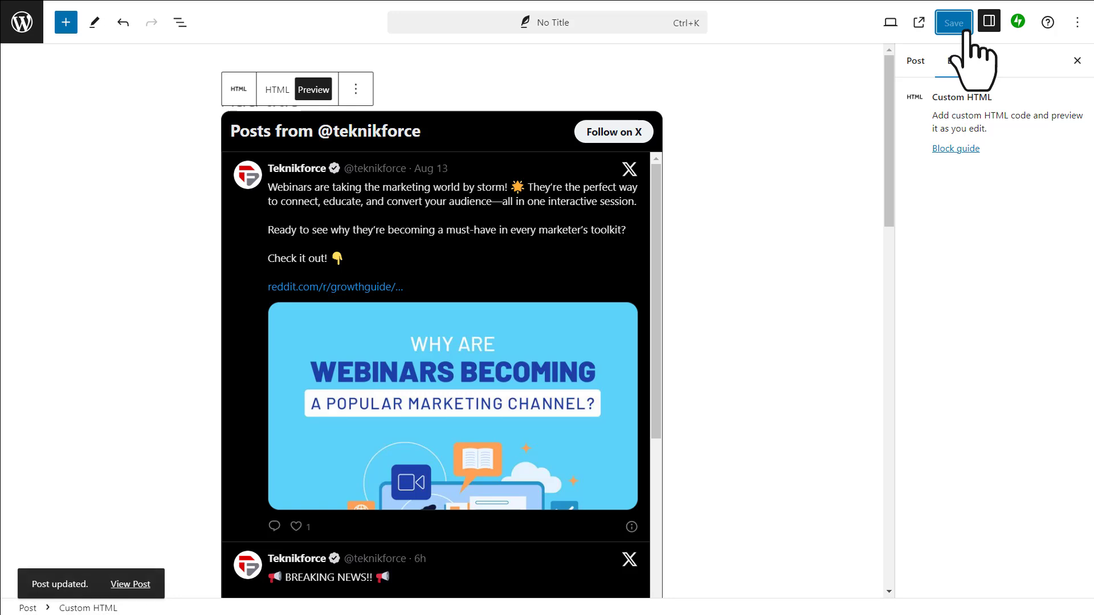
click(135, 584)
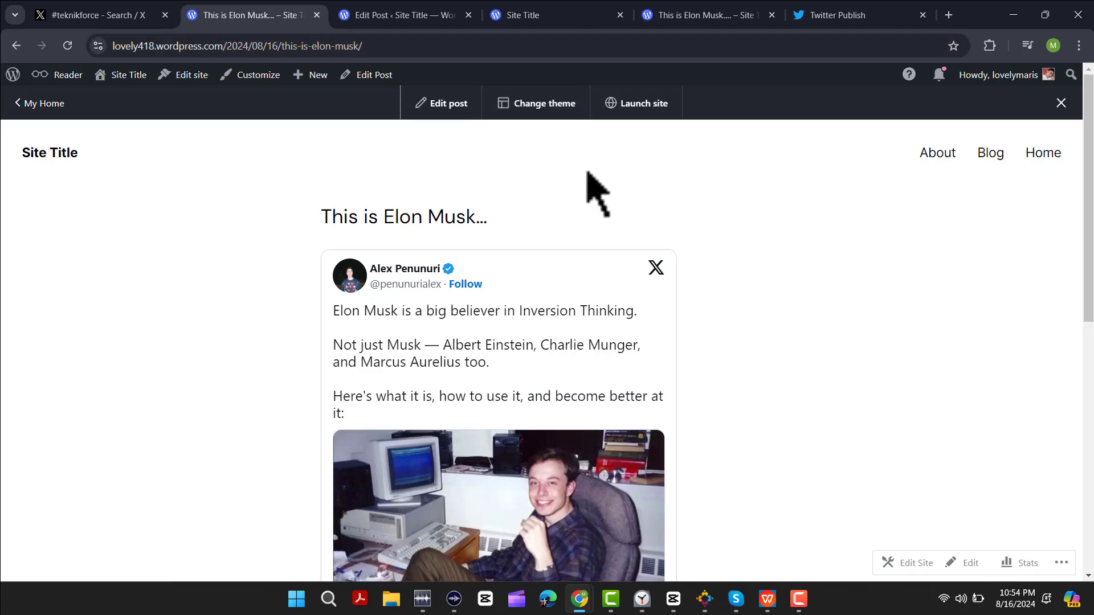
click(67, 46)
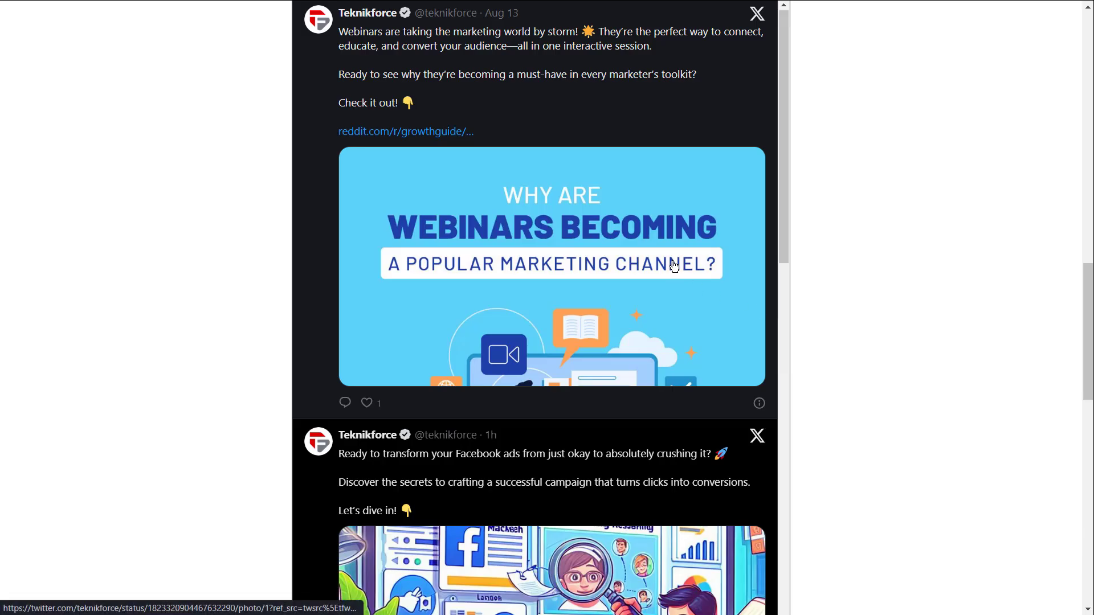
scroll(672, 265, down, 3)
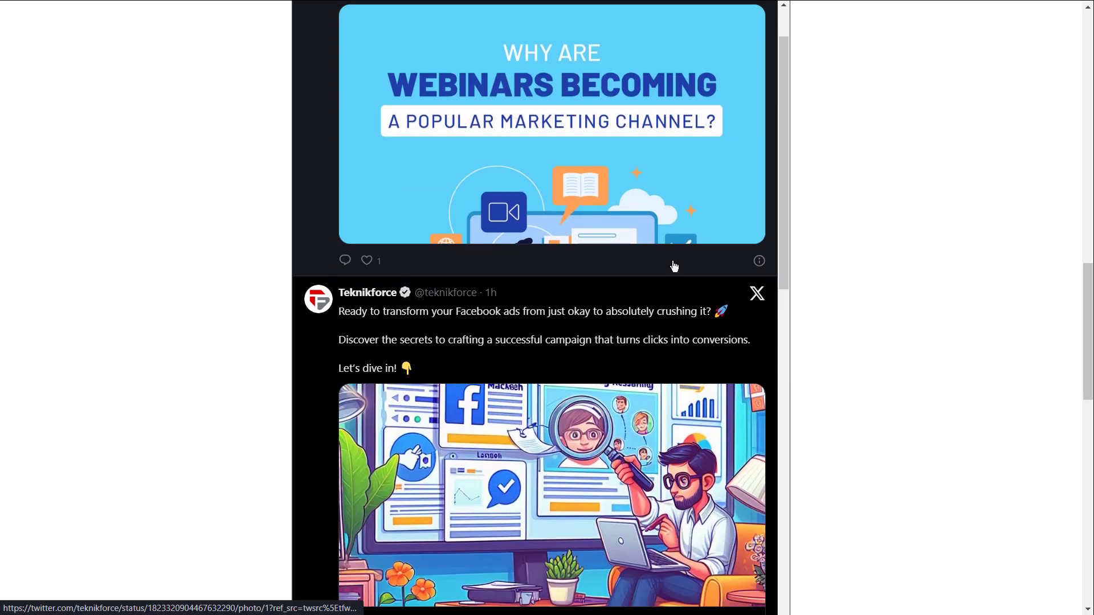
scroll(674, 265, down, 8)
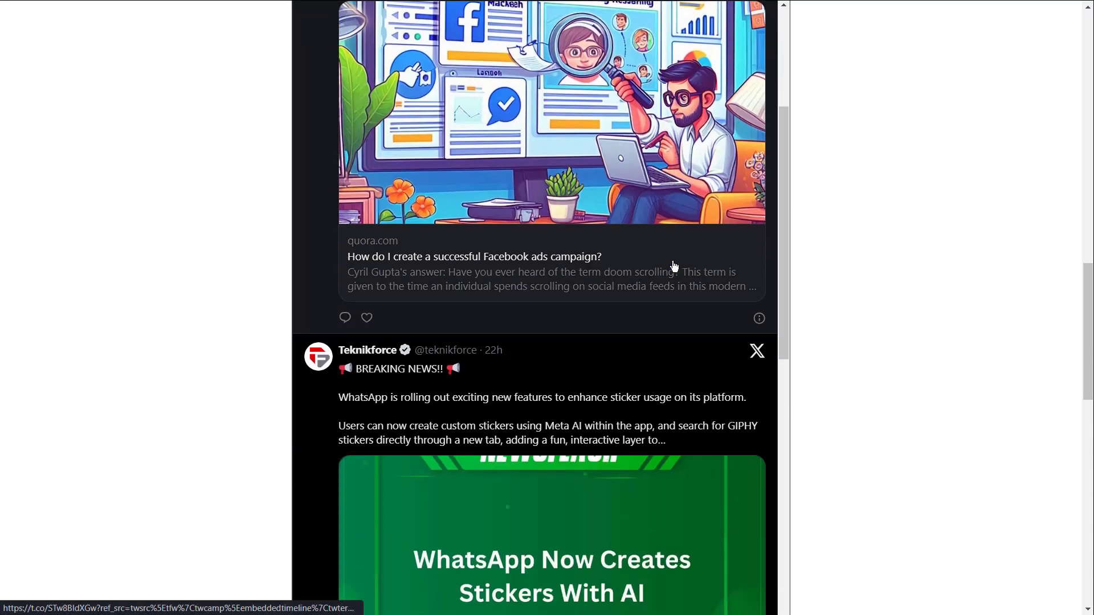
scroll(673, 265, down, 5)
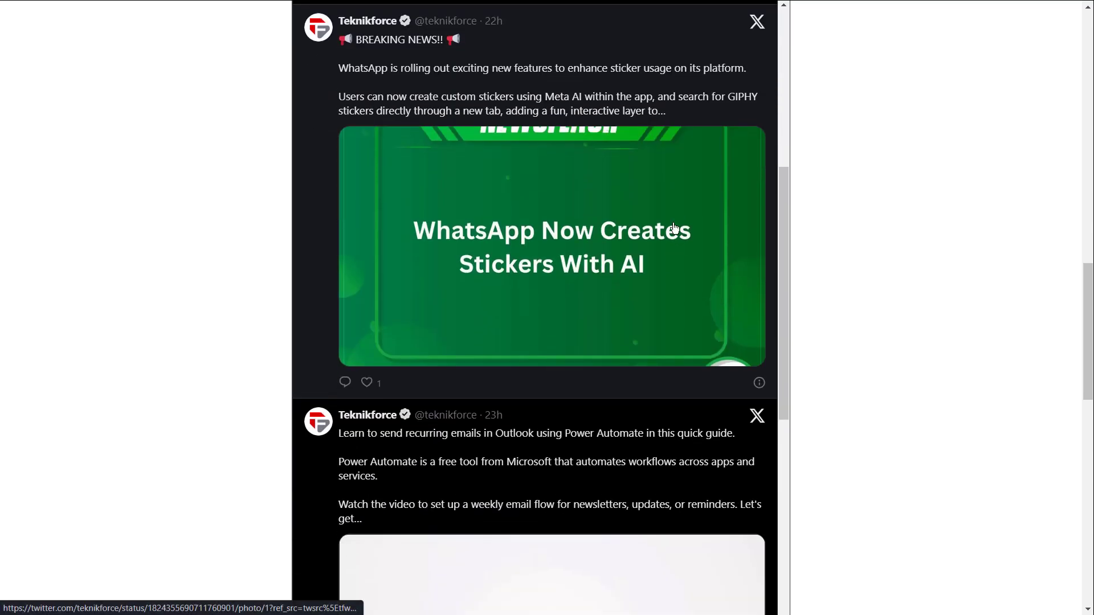
scroll(673, 230, down, 11)
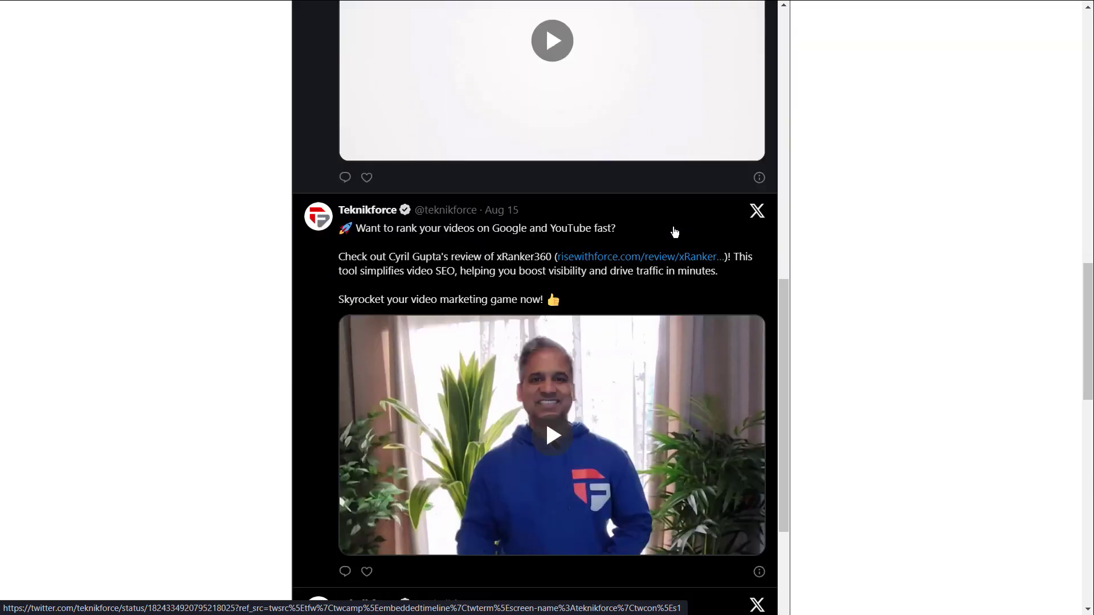
scroll(674, 230, down, 11)
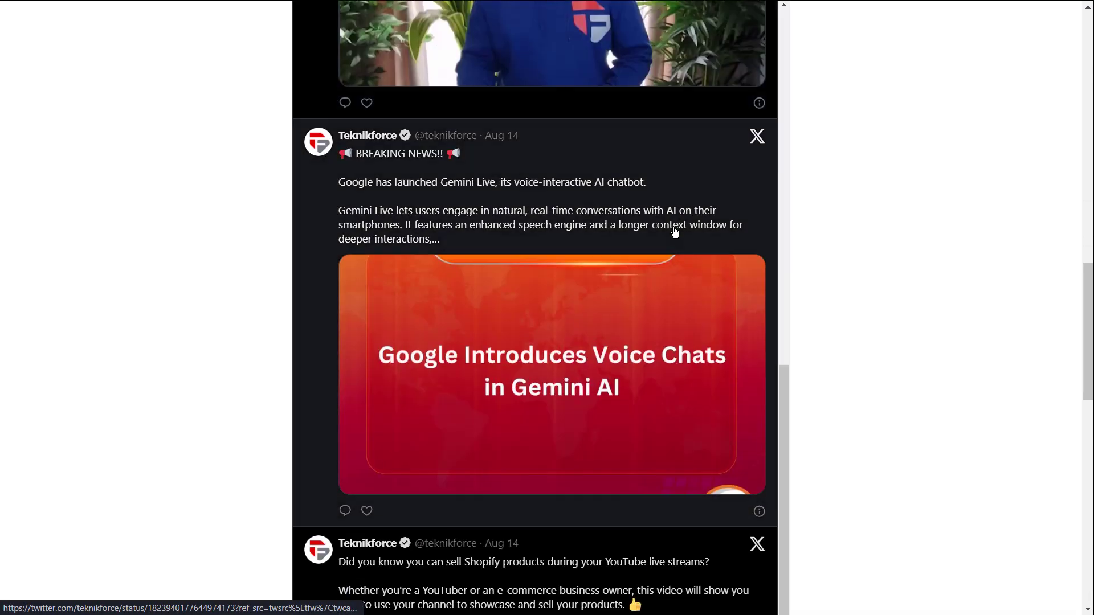
scroll(674, 232, down, 9)
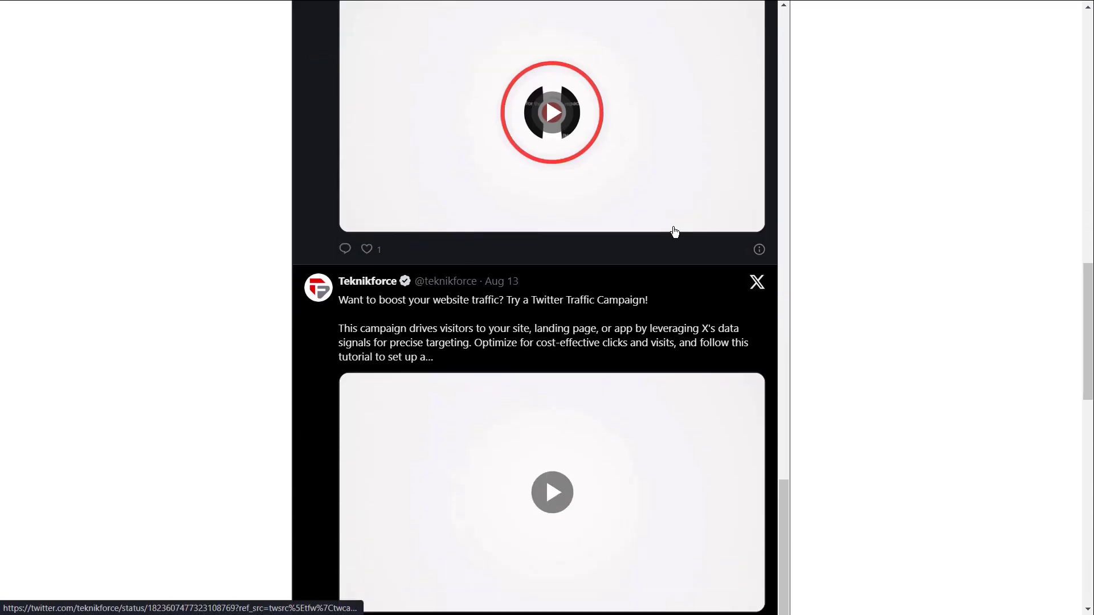
scroll(674, 232, down, 10)
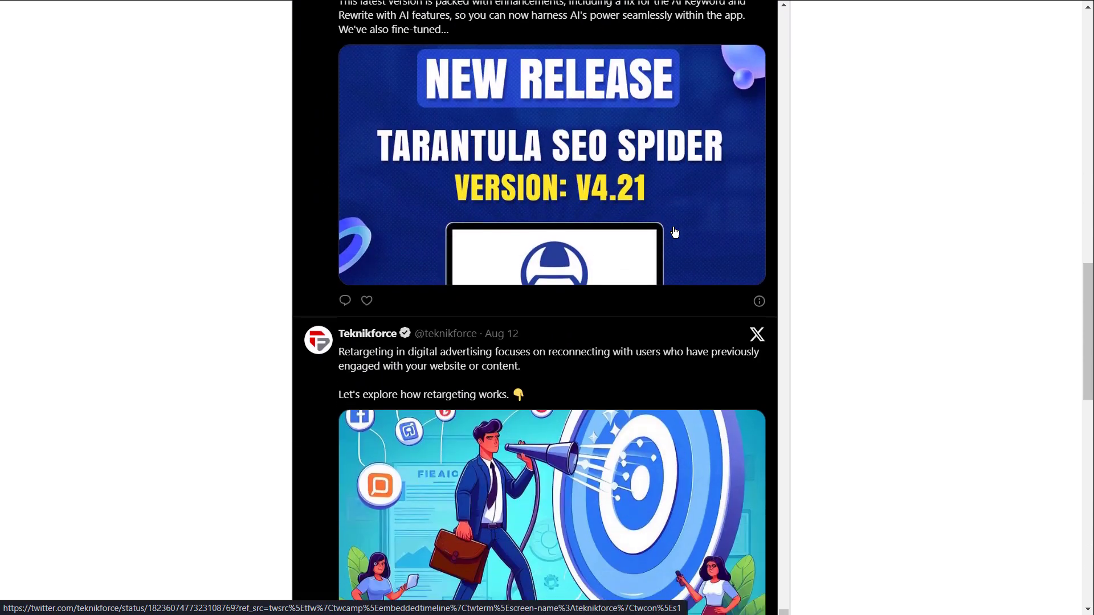
scroll(673, 231, down, 12)
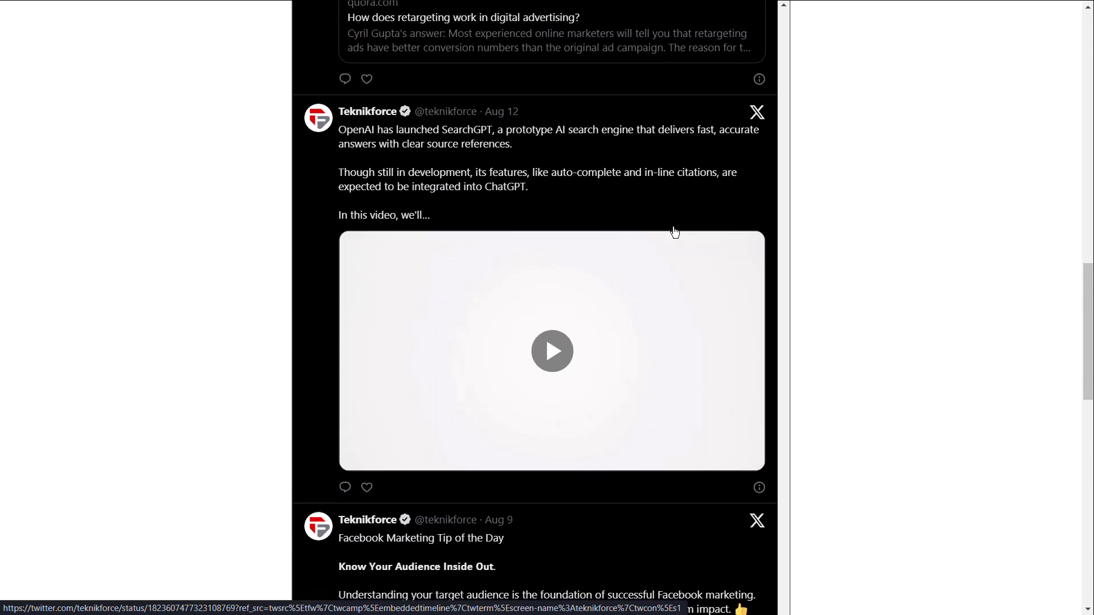
scroll(675, 231, down, 9)
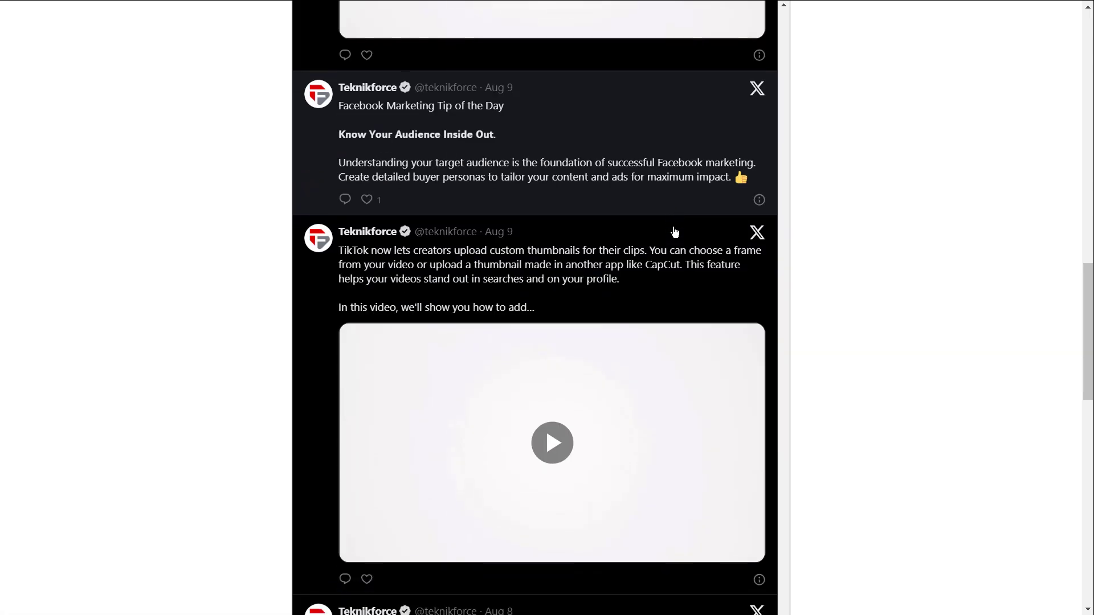
scroll(674, 232, down, 12)
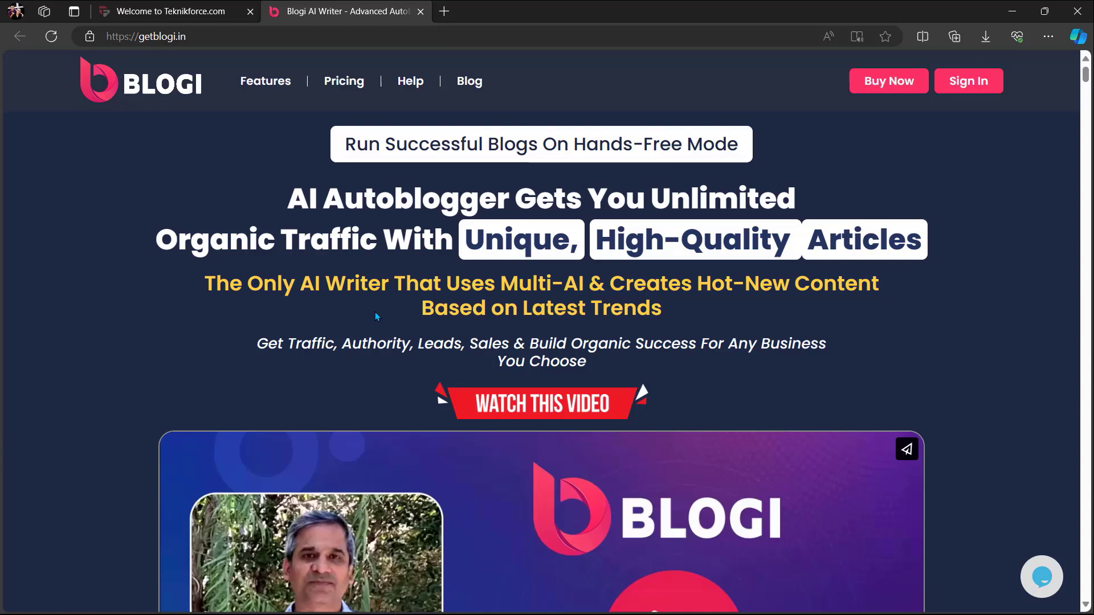
scroll(374, 316, down, 10)
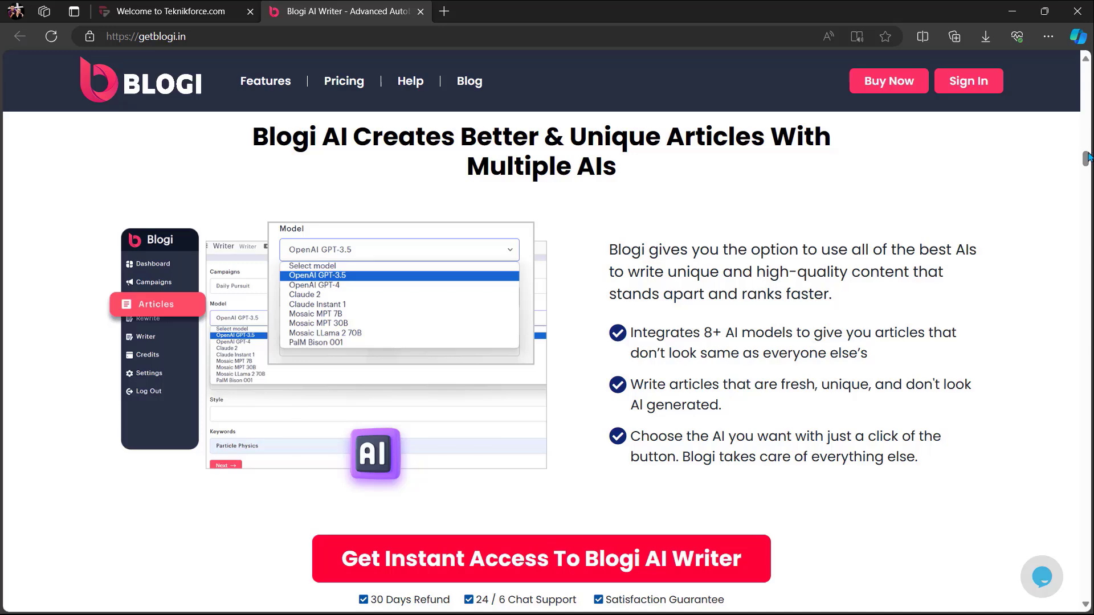
scroll(547, 341, down, 5)
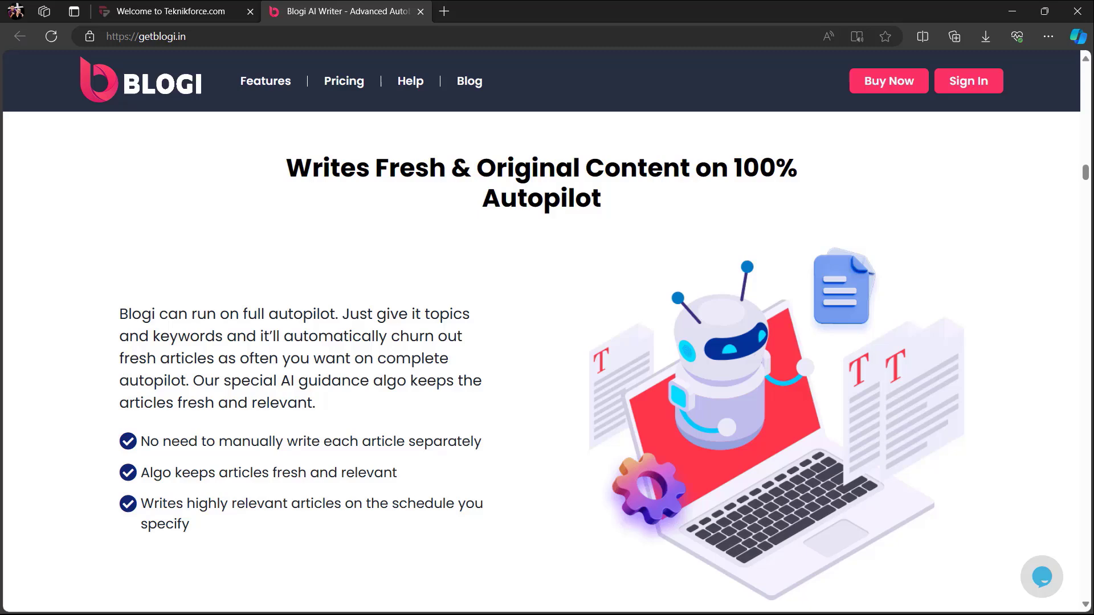
scroll(541, 342, down, 5)
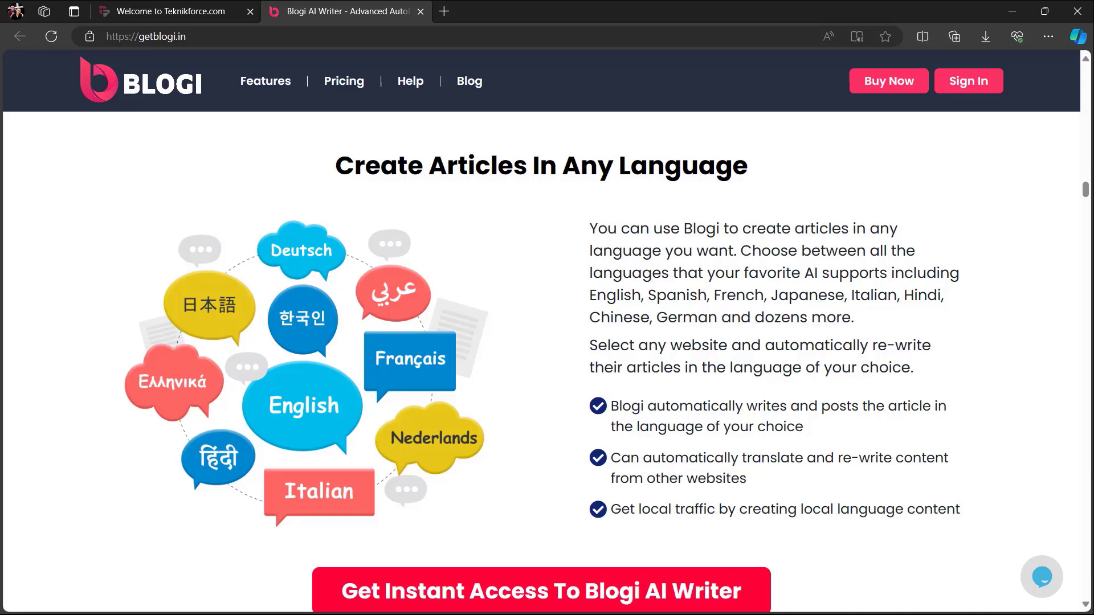
scroll(547, 341, down, 5)
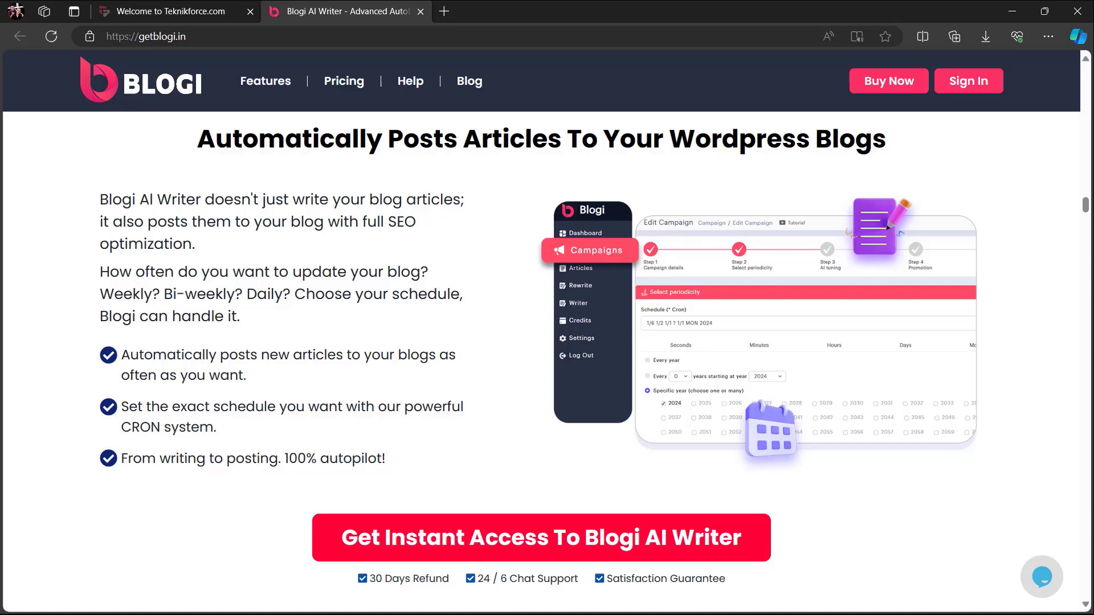
scroll(541, 342, down, 8)
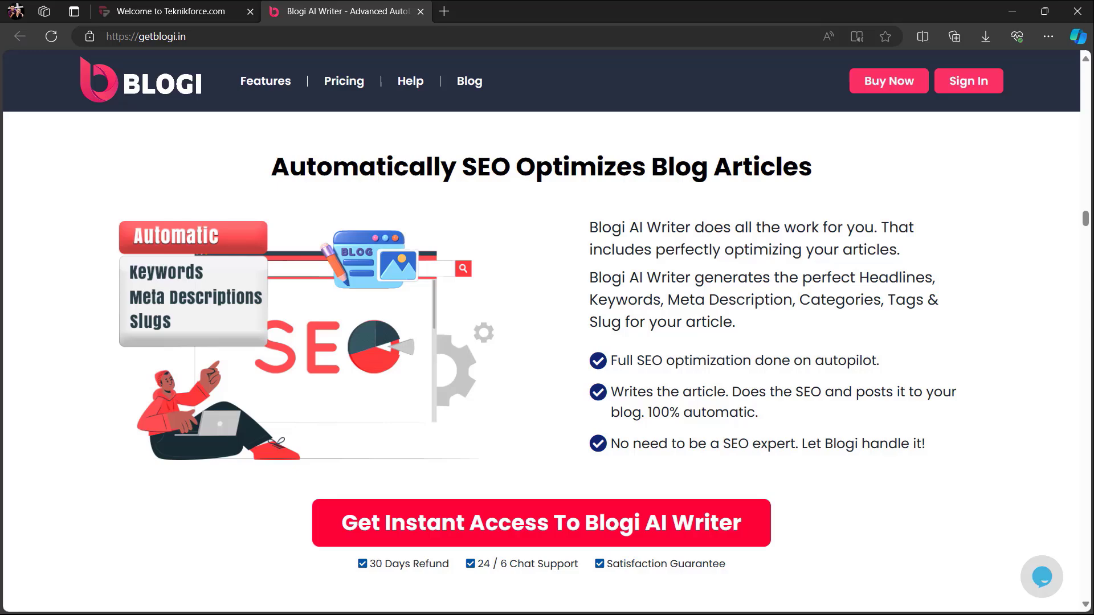
scroll(547, 341, down, 8)
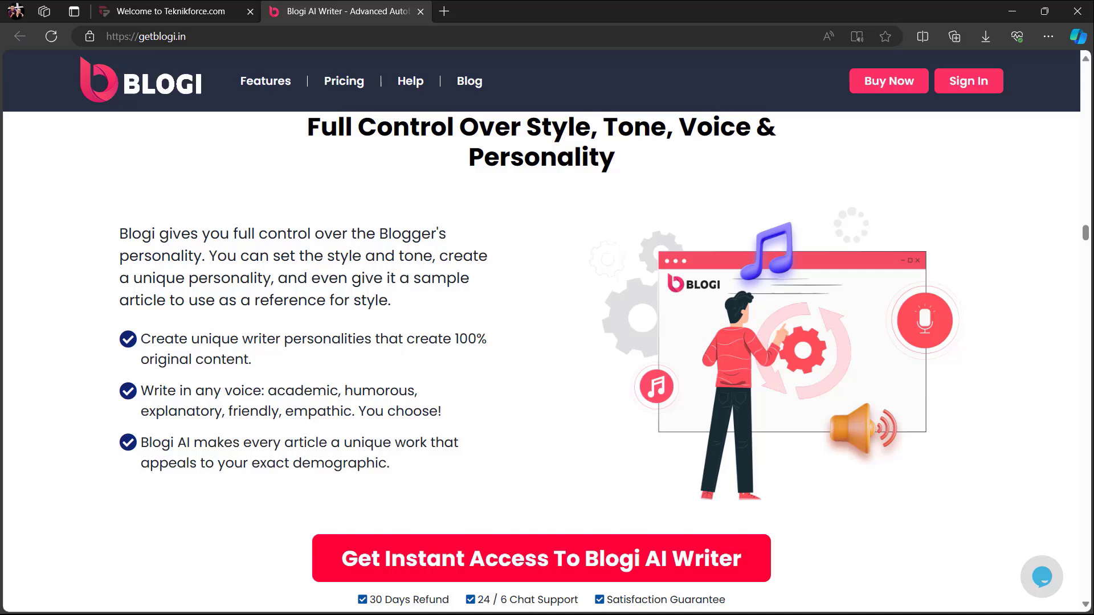
scroll(541, 341, down, 6)
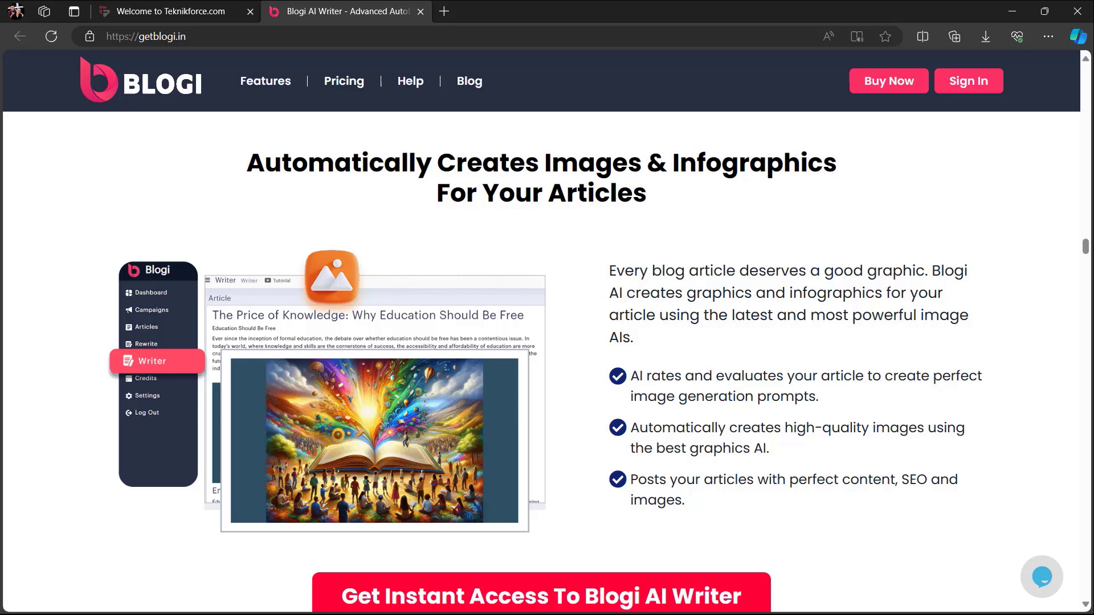
scroll(547, 342, down, 8)
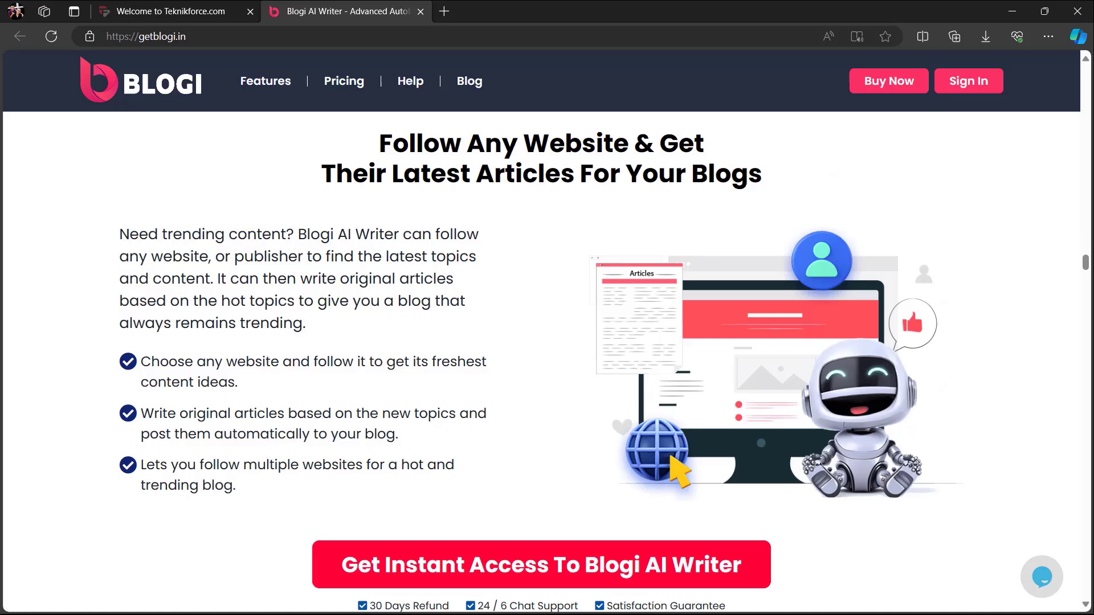
scroll(547, 342, down, 8)
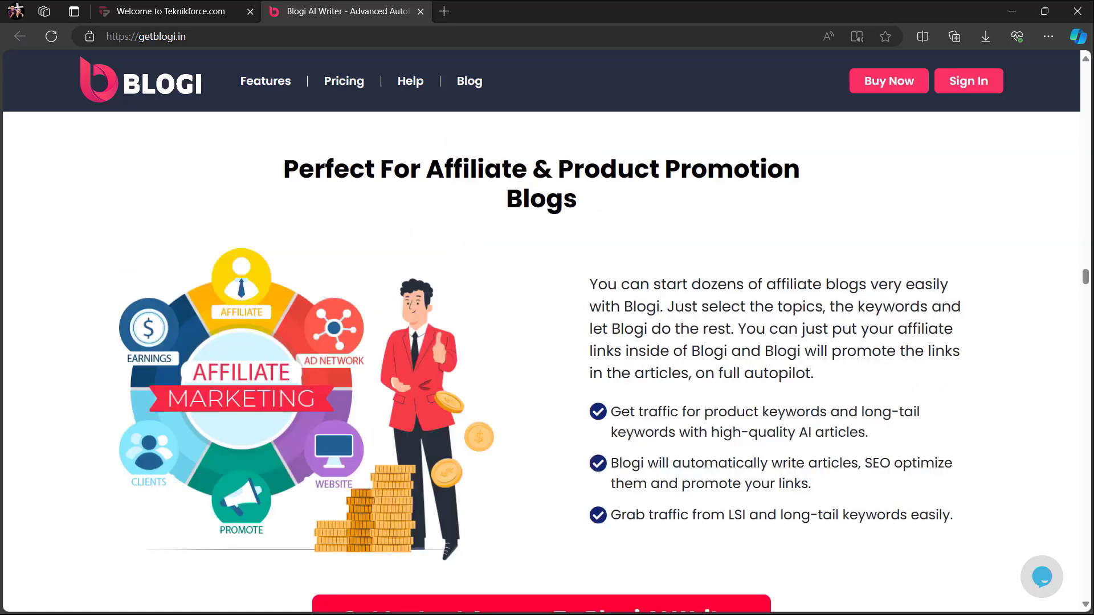
scroll(547, 342, down, 8)
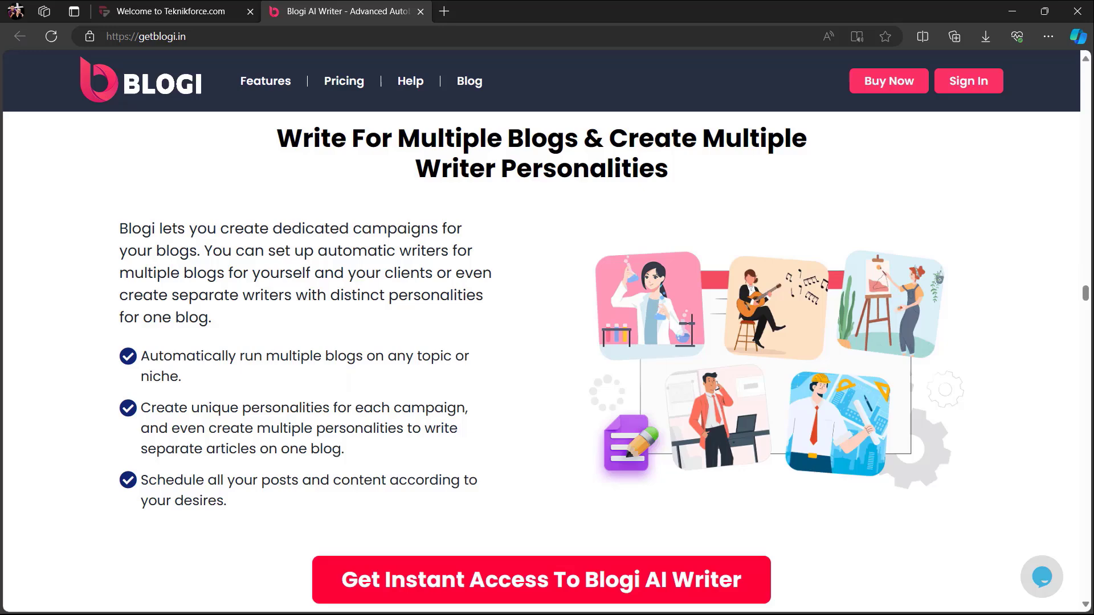
scroll(547, 342, down, 8)
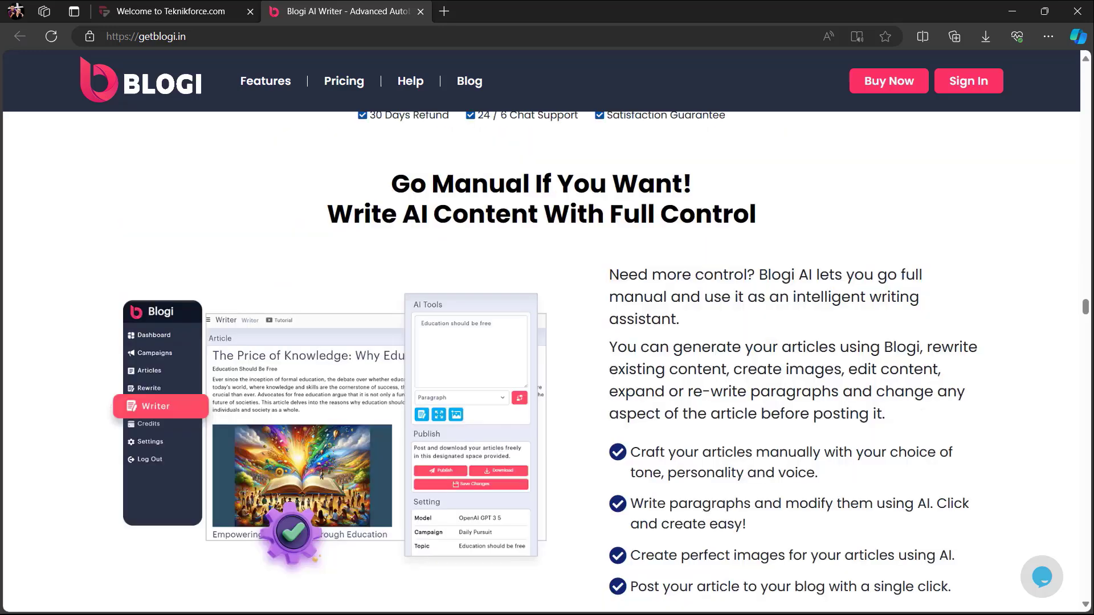
scroll(1067, 412, down, 8)
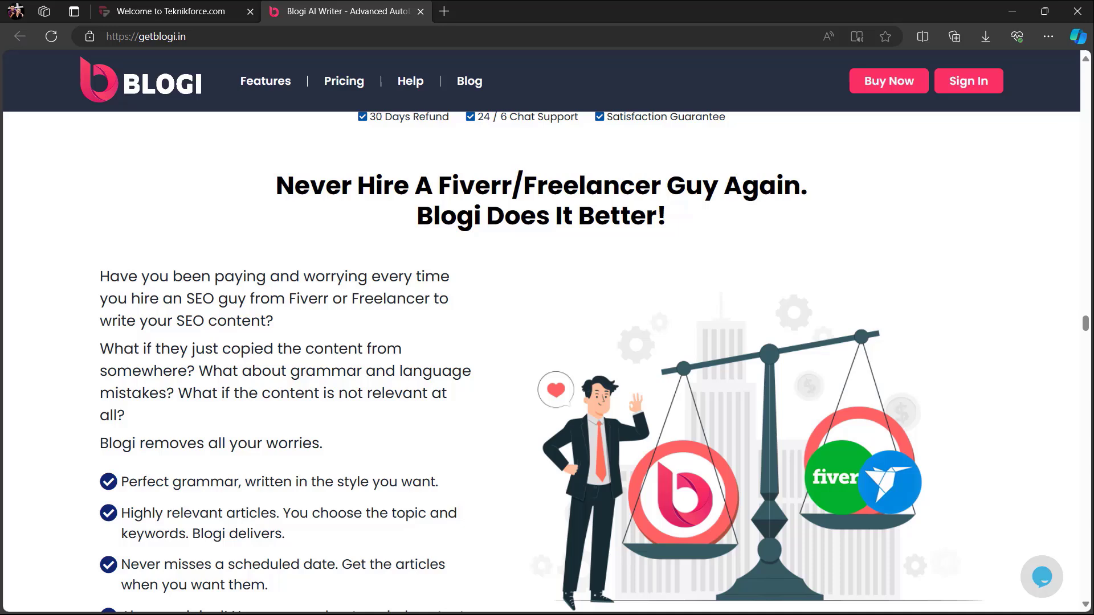
scroll(1027, 374, down, 8)
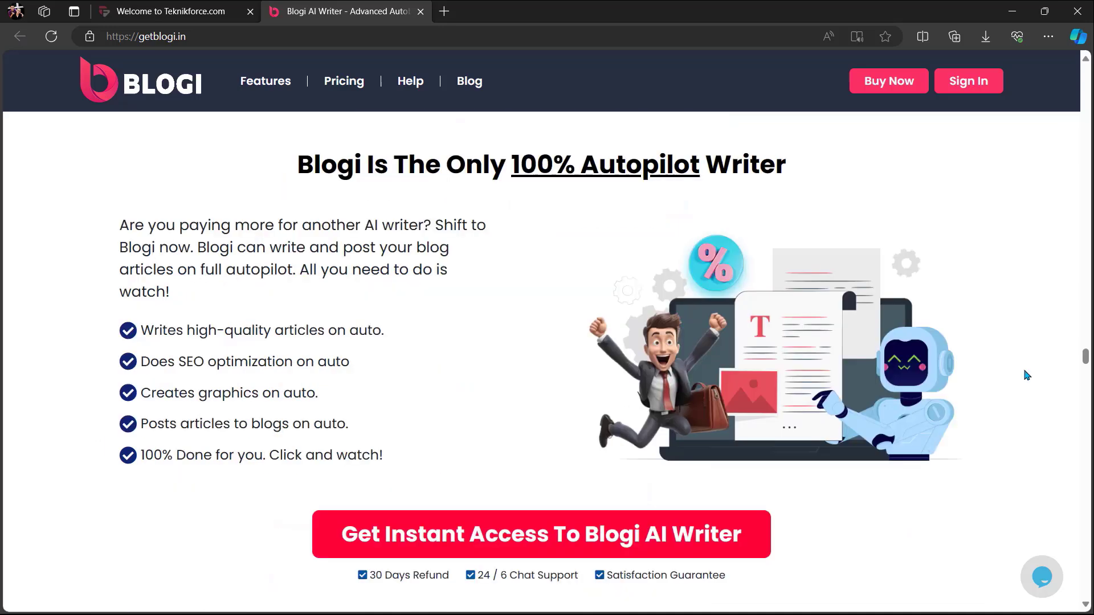
scroll(1027, 375, down, 8)
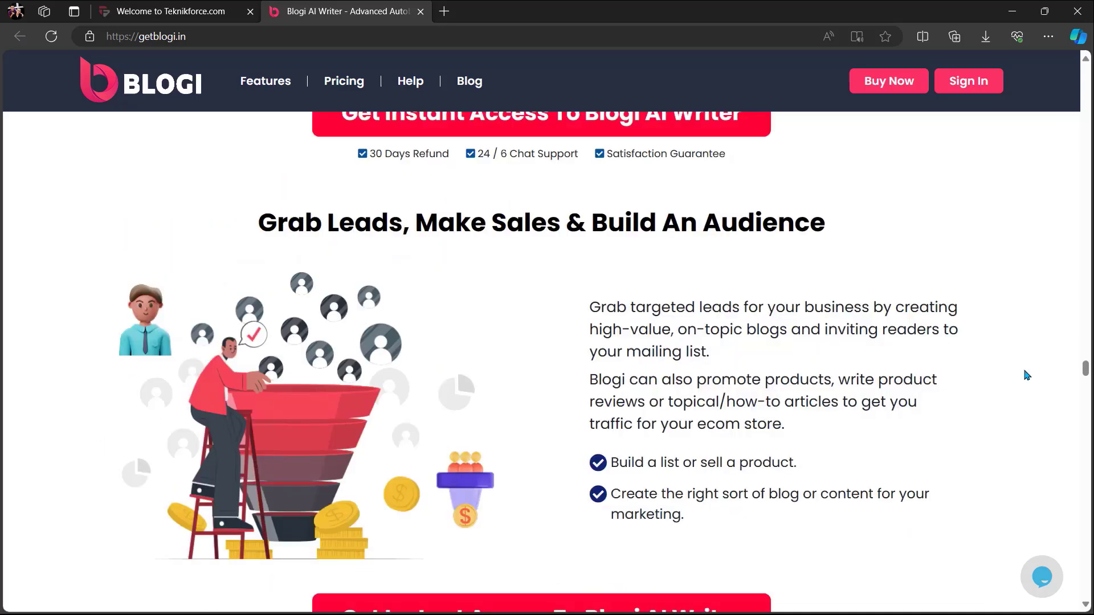
scroll(1027, 375, down, 8)
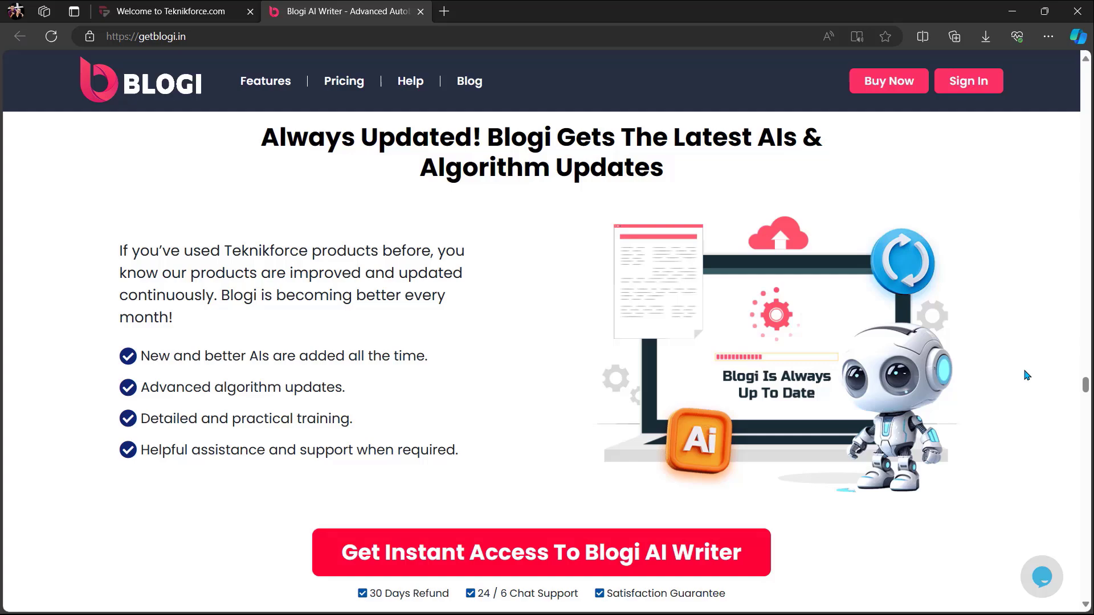
scroll(1027, 375, down, 8)
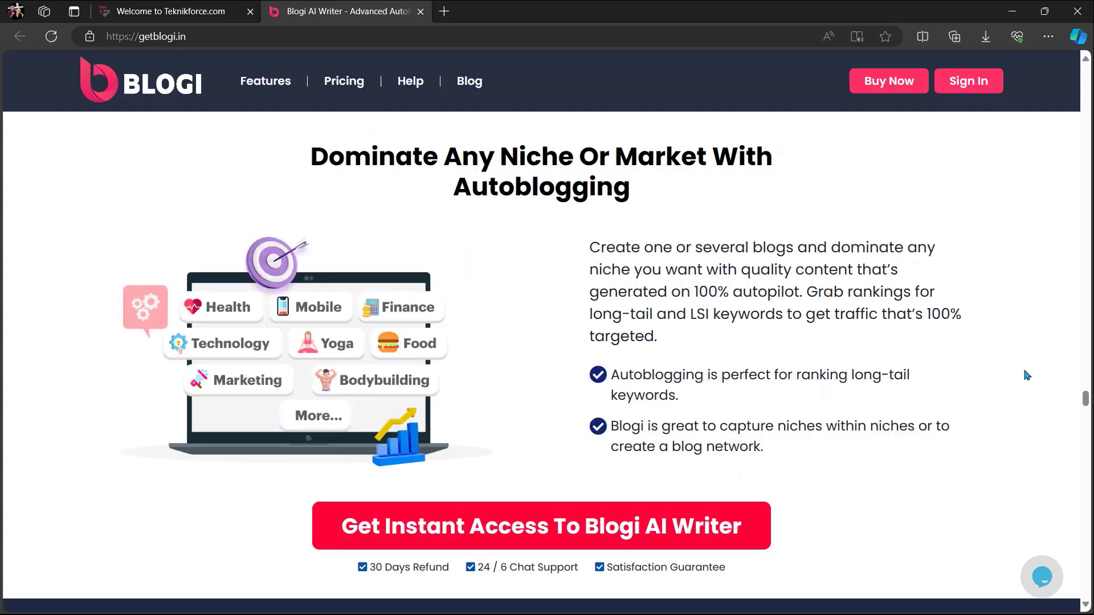
scroll(1027, 375, down, 20)
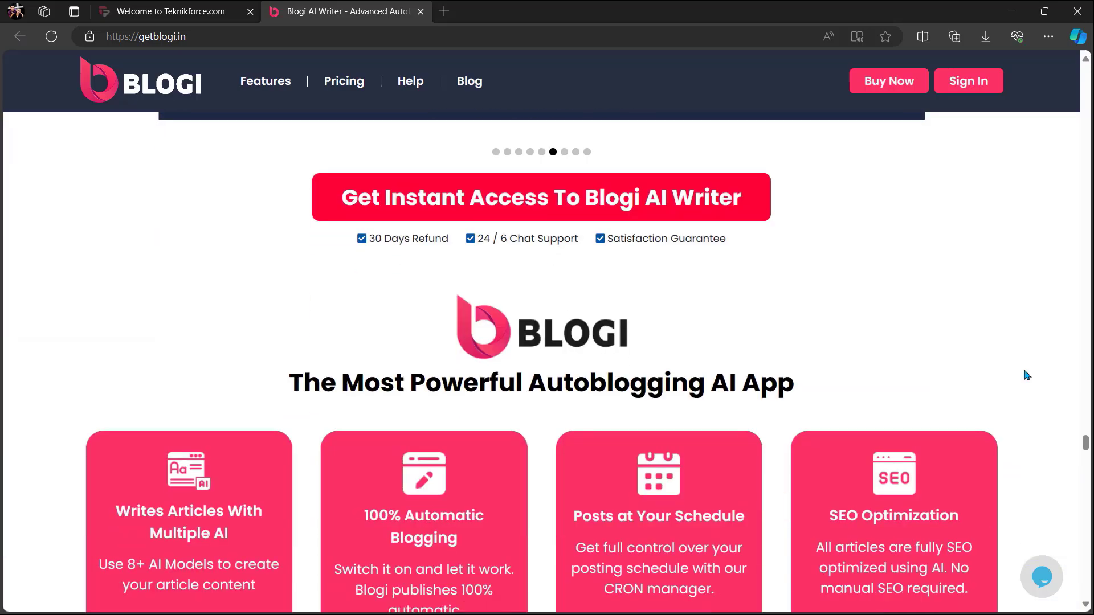
scroll(1027, 375, down, 5)
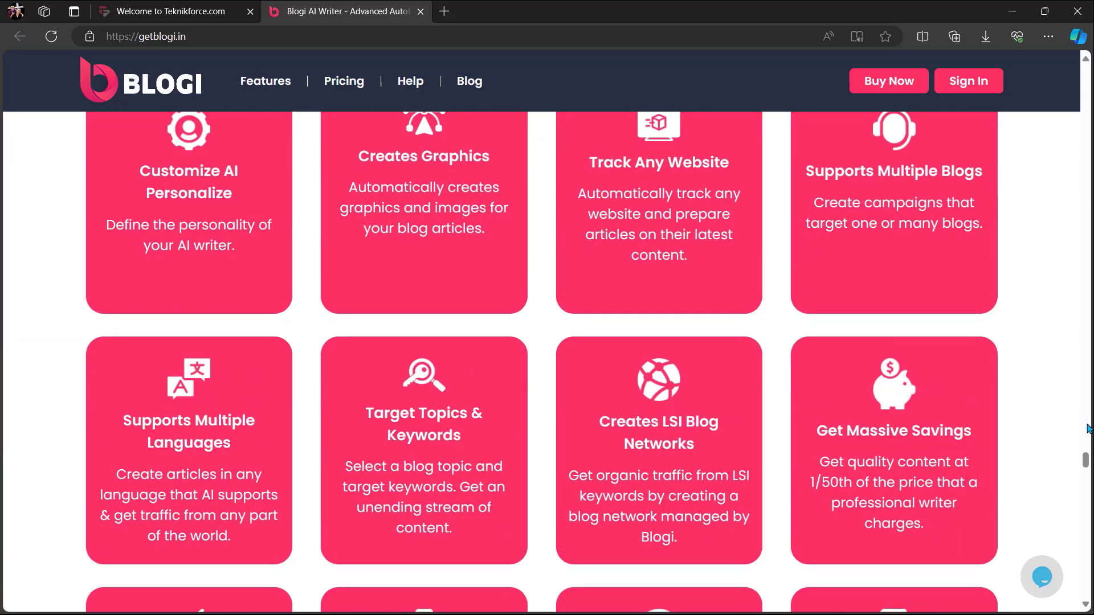